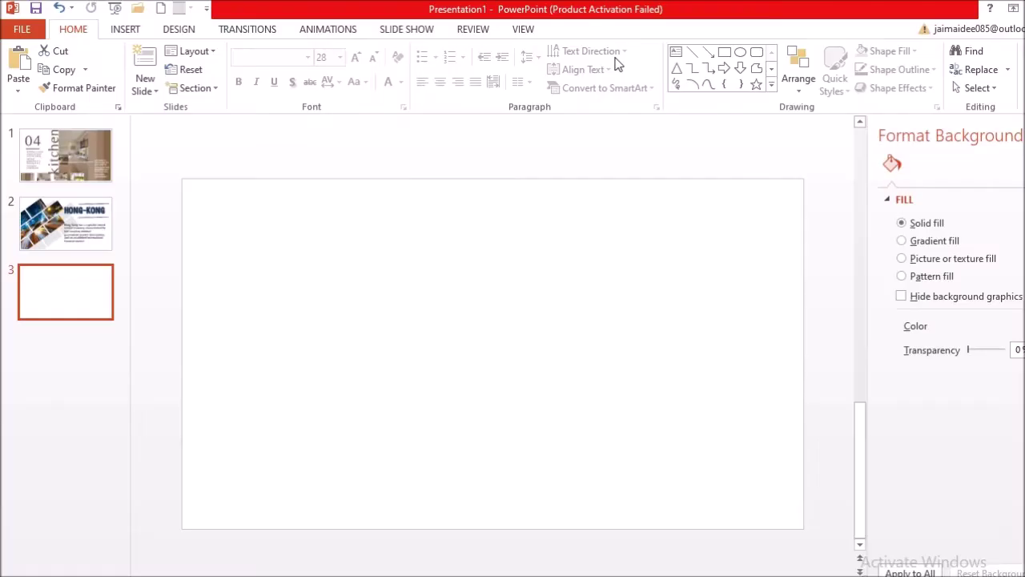
Step: Draw a blue rectangle near the lower left of the blank third slide
{"action": "left_click", "coordinate": [725, 53]}
{"action": "mouse_move", "coordinate": [221, 399]}
{"action": "left_mouse_down"}
{"action": "mouse_move", "coordinate": [320, 434]}
{"action": "mouse_move", "coordinate": [326, 458]}
{"action": "left_mouse_up"}
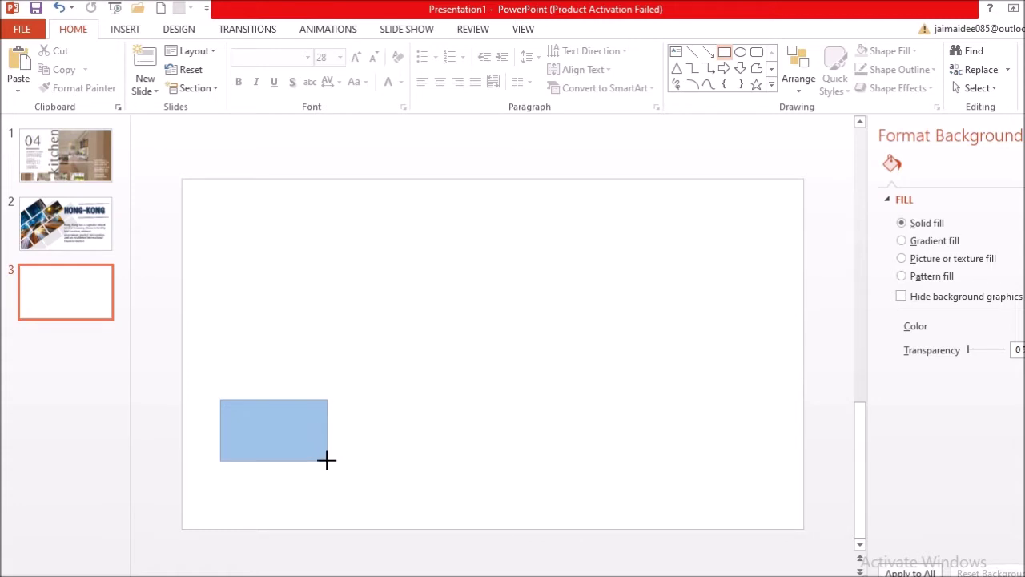
{"action": "left_click_drag", "start_coordinate": [327, 458], "coordinate": [328, 460]}
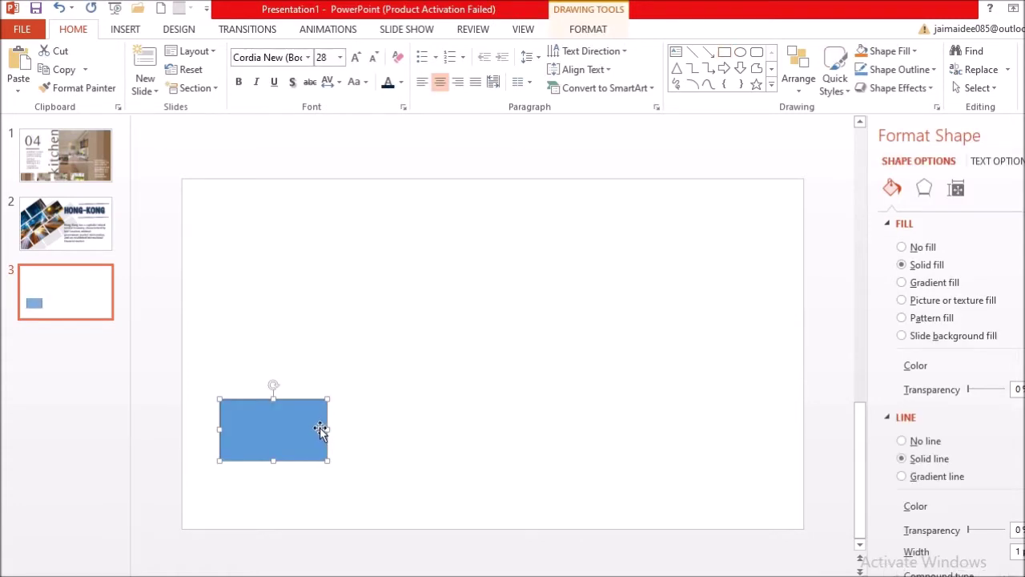
Step: Copy the rectangle twice with Copy Here, aligning the copies into a side-by-side row of three
{"action": "right_click", "coordinate": [315, 430]}
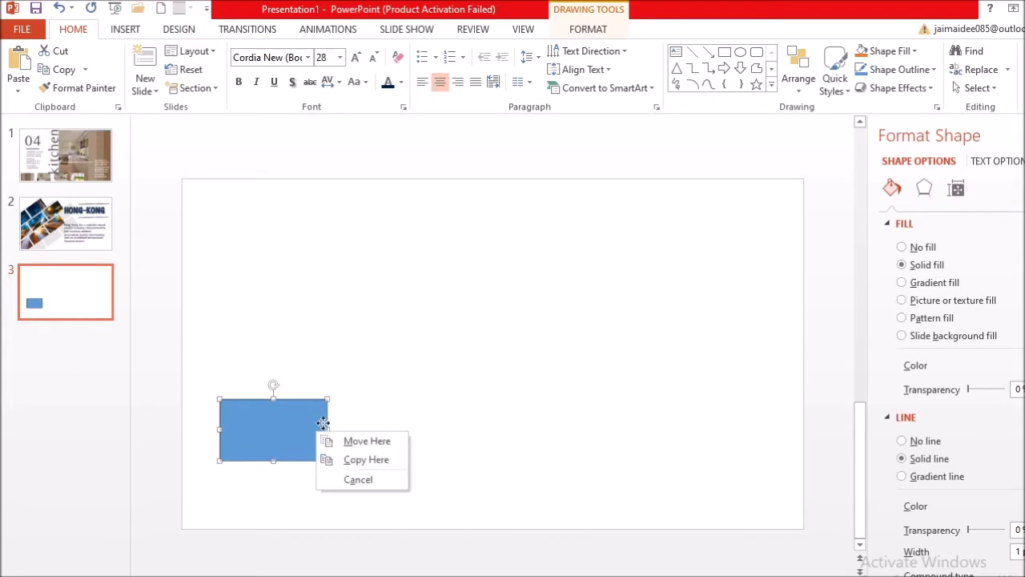
{"action": "left_click", "coordinate": [378, 459]}
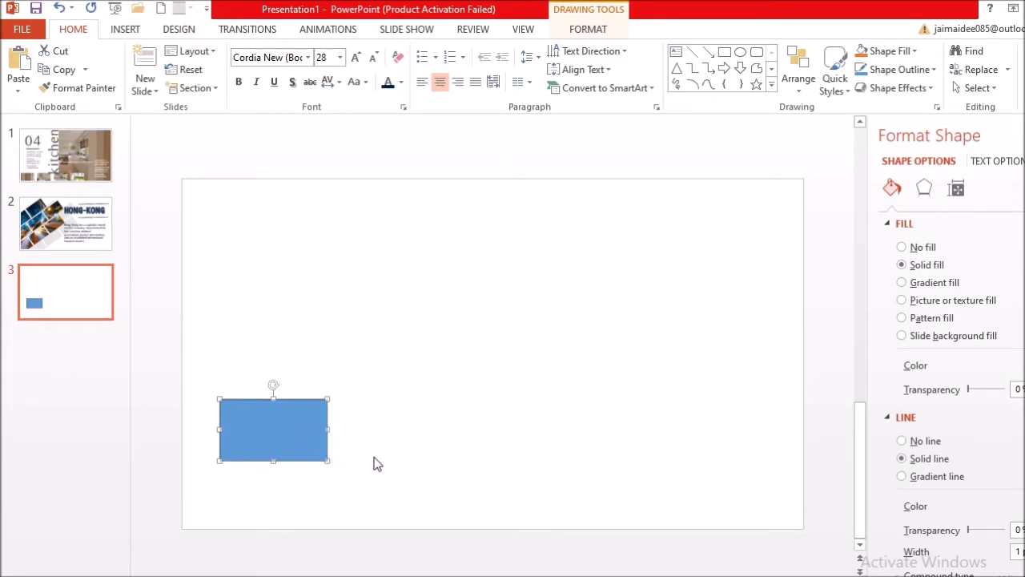
{"action": "mouse_move", "coordinate": [286, 431]}
{"action": "left_mouse_down"}
{"action": "mouse_move", "coordinate": [389, 422]}
{"action": "mouse_move", "coordinate": [403, 430]}
{"action": "left_mouse_up"}
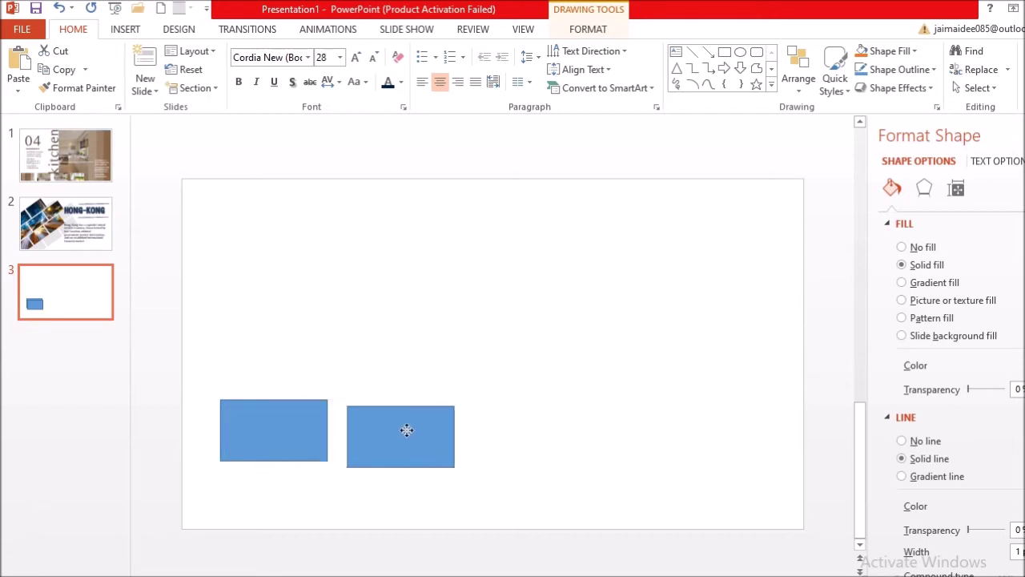
{"action": "left_click_drag", "start_coordinate": [403, 430], "coordinate": [403, 422]}
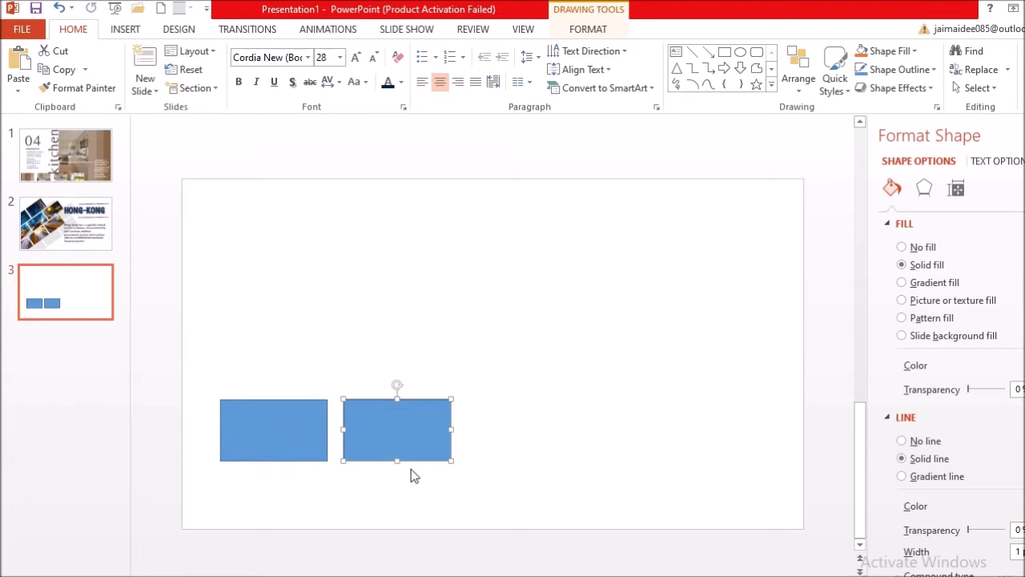
{"action": "left_click_drag", "start_coordinate": [419, 442], "coordinate": [414, 437]}
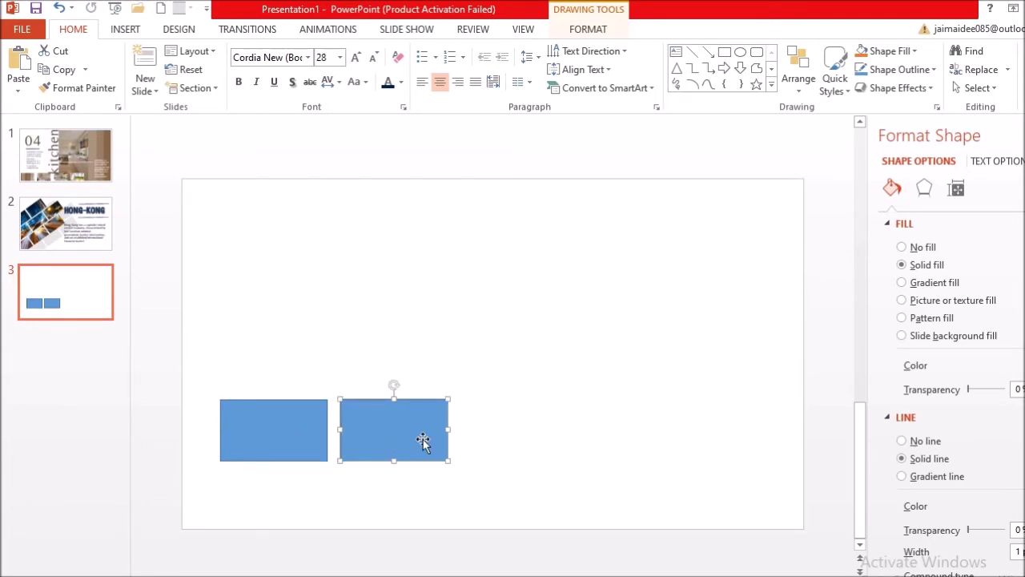
{"action": "right_click", "coordinate": [423, 439]}
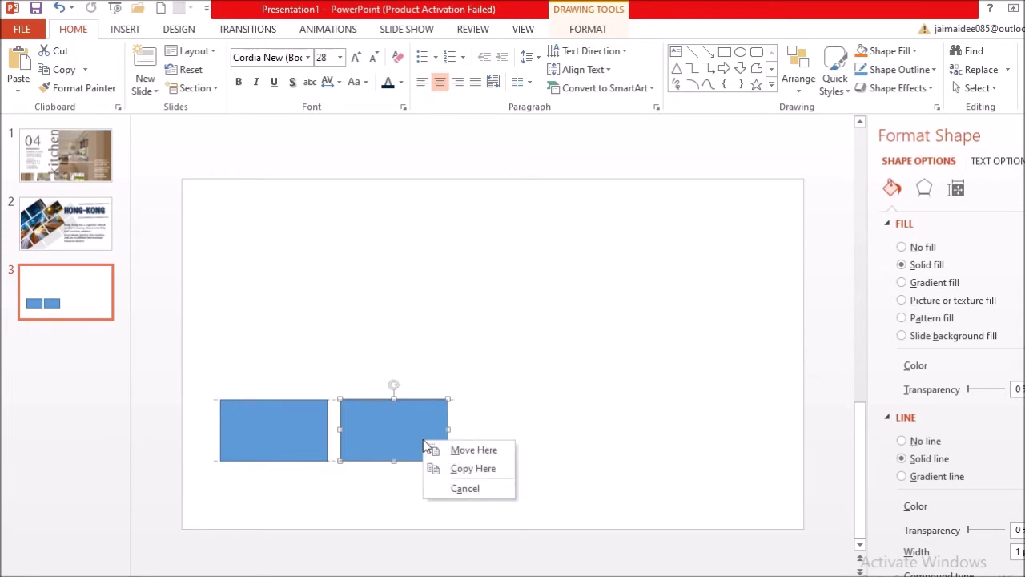
{"action": "left_click", "coordinate": [476, 469]}
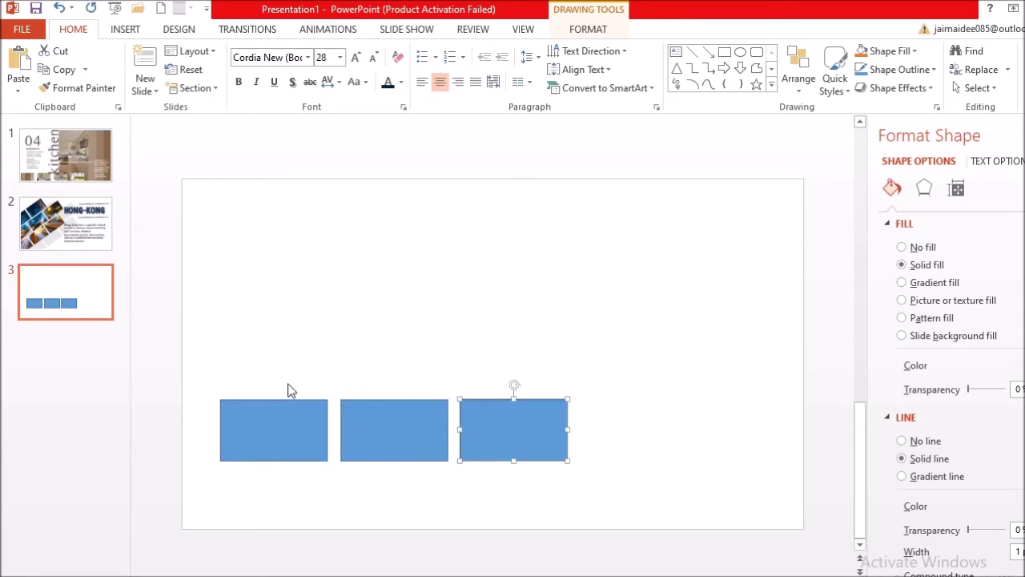
{"action": "left_click_drag", "start_coordinate": [203, 383], "coordinate": [633, 486]}
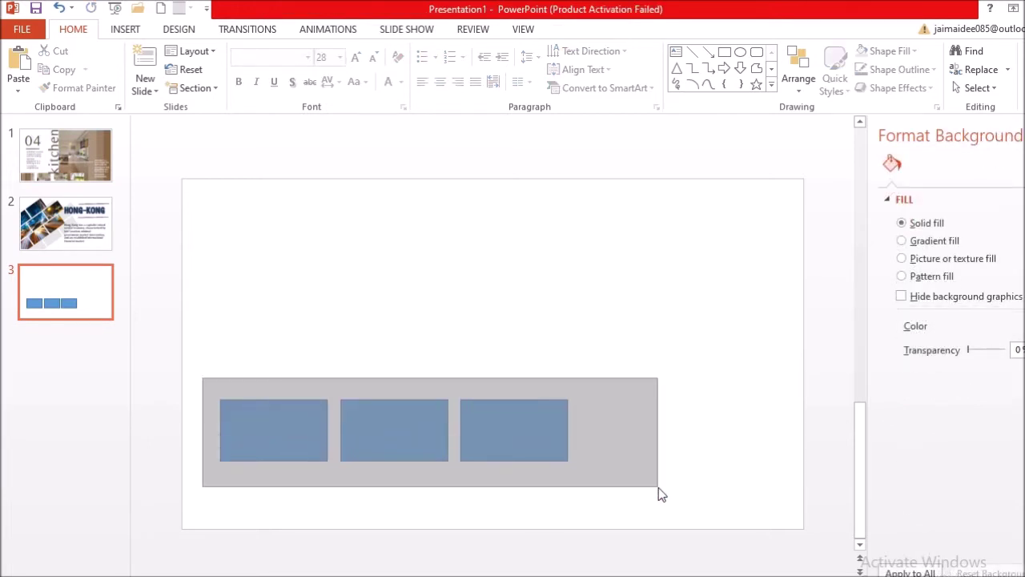
Step: Copy the row of three rectangles twice and move one copied row up, shifted left
{"action": "left_click_drag", "start_coordinate": [638, 486], "coordinate": [650, 487]}
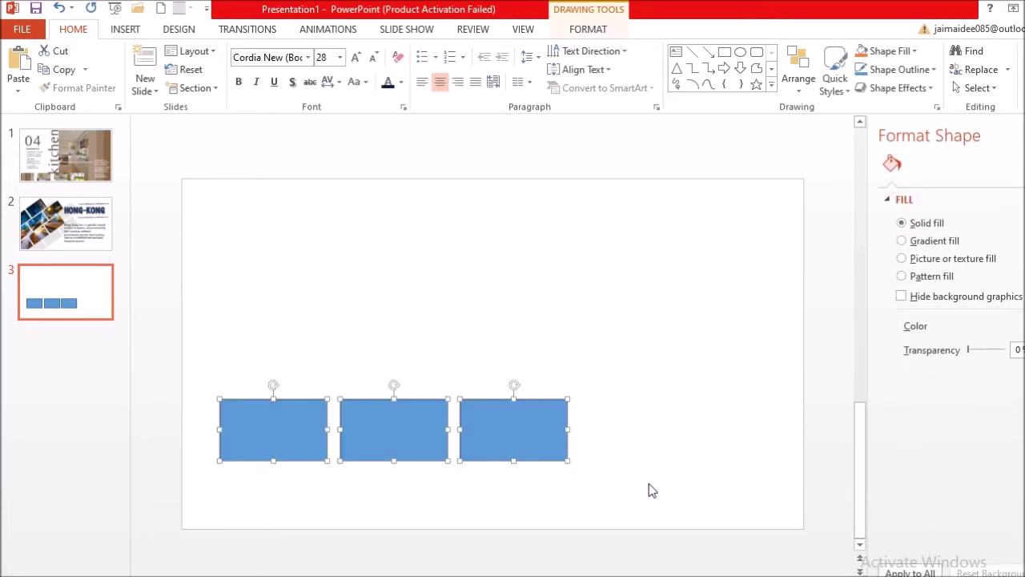
{"action": "right_click", "coordinate": [523, 439]}
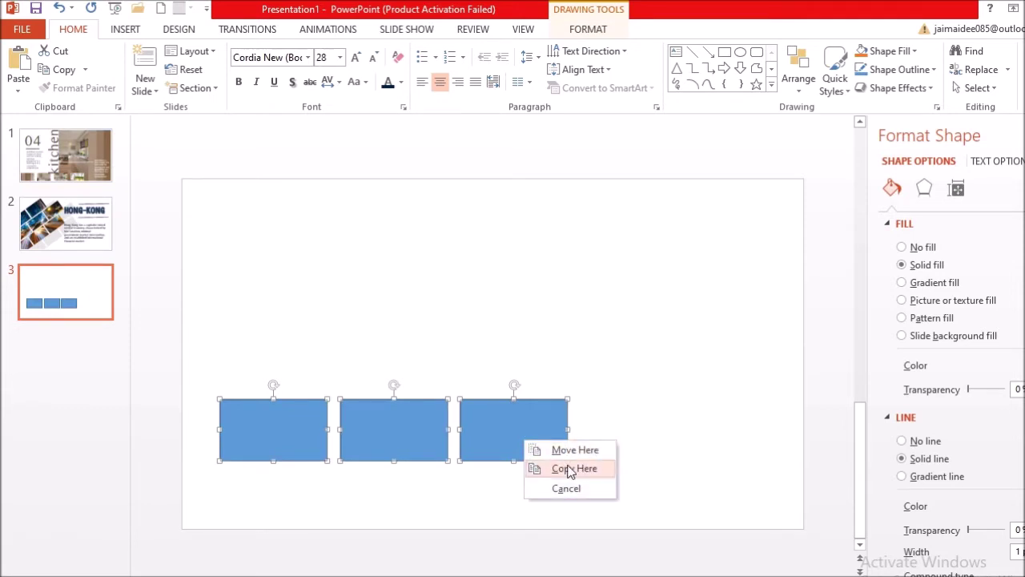
{"action": "left_click", "coordinate": [570, 469]}
{"action": "right_click", "coordinate": [553, 463]}
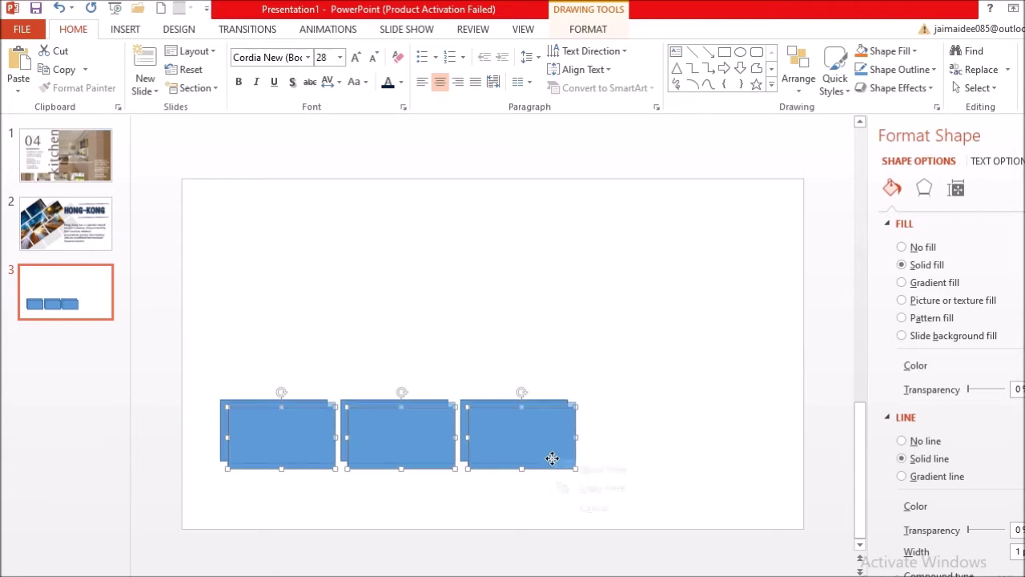
{"action": "left_click", "coordinate": [593, 488]}
{"action": "mouse_move", "coordinate": [538, 433]}
{"action": "left_mouse_down"}
{"action": "mouse_move", "coordinate": [512, 358]}
{"action": "mouse_move", "coordinate": [502, 369]}
{"action": "left_mouse_up"}
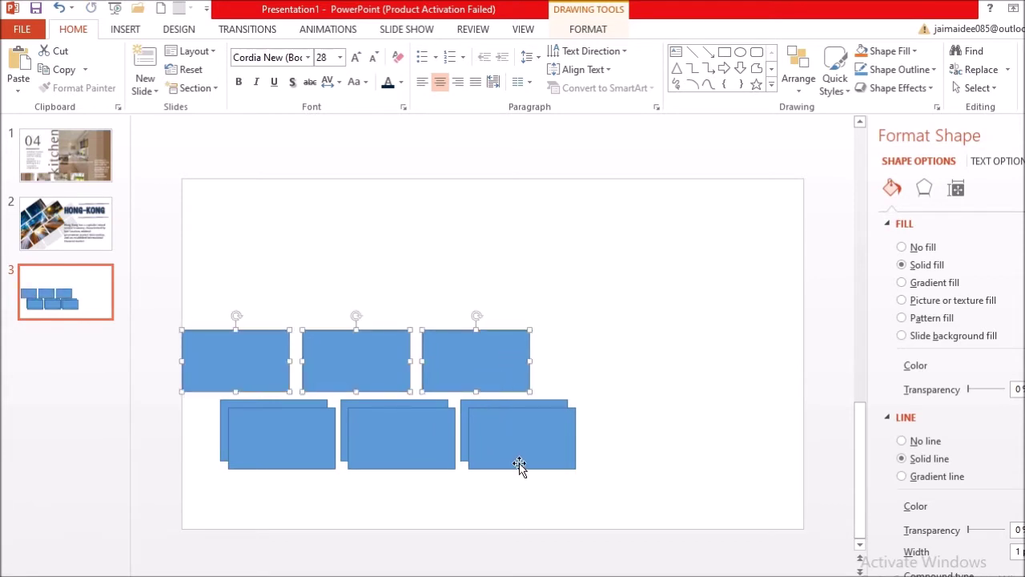
{"action": "mouse_move", "coordinate": [519, 465]}
{"action": "left_mouse_down"}
{"action": "mouse_move", "coordinate": [519, 489]}
{"action": "mouse_move", "coordinate": [529, 453]}
{"action": "left_mouse_up"}
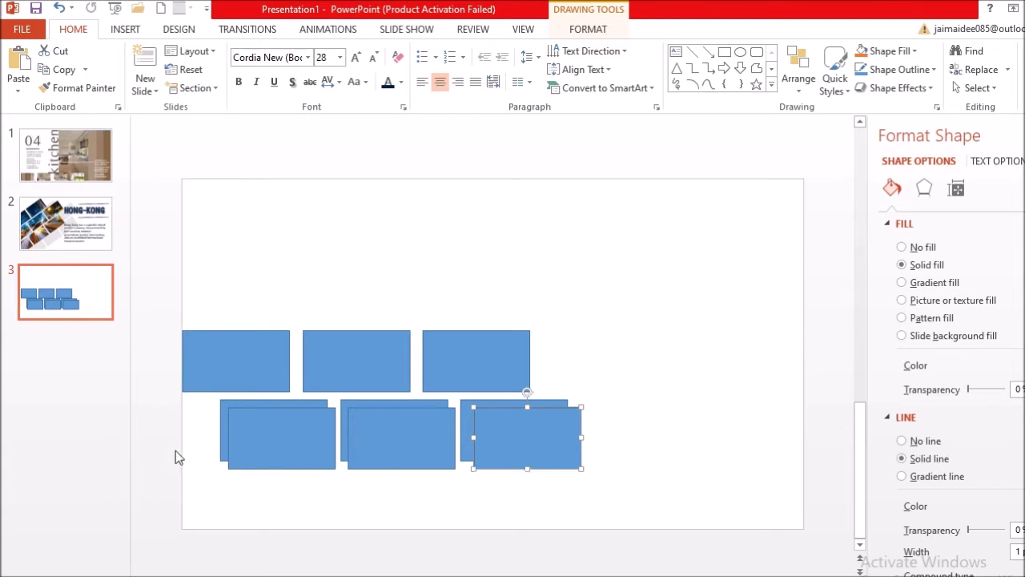
Step: Move the overlapping copied rectangles down into a third row, nudged slightly right
{"action": "left_click_drag", "start_coordinate": [209, 411], "coordinate": [319, 421]}
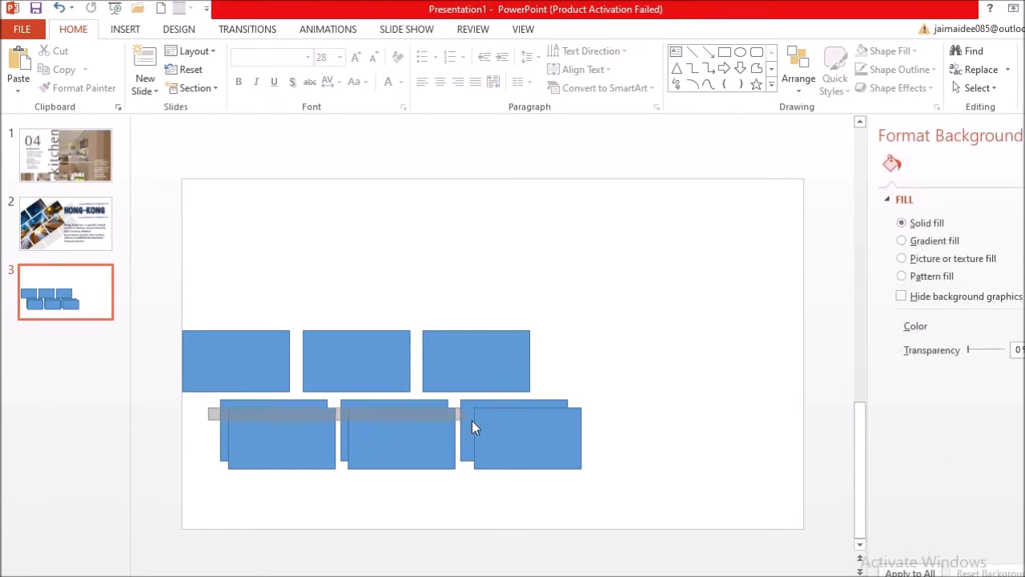
{"action": "mouse_move", "coordinate": [523, 421]}
{"action": "left_mouse_down"}
{"action": "mouse_move", "coordinate": [617, 435]}
{"action": "mouse_move", "coordinate": [645, 487]}
{"action": "left_mouse_up"}
{"action": "mouse_move", "coordinate": [632, 492]}
{"action": "left_mouse_down"}
{"action": "mouse_move", "coordinate": [375, 452]}
{"action": "mouse_move", "coordinate": [175, 406]}
{"action": "left_mouse_up"}
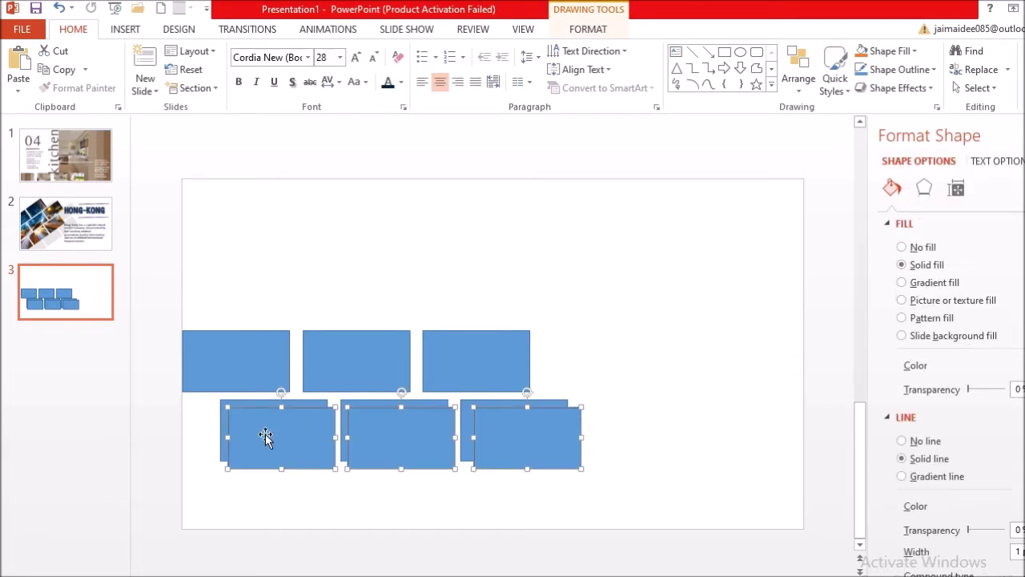
{"action": "mouse_move", "coordinate": [268, 437]}
{"action": "left_mouse_down"}
{"action": "mouse_move", "coordinate": [258, 471]}
{"action": "mouse_move", "coordinate": [227, 480]}
{"action": "mouse_move", "coordinate": [218, 499]}
{"action": "mouse_move", "coordinate": [183, 498]}
{"action": "left_mouse_up"}
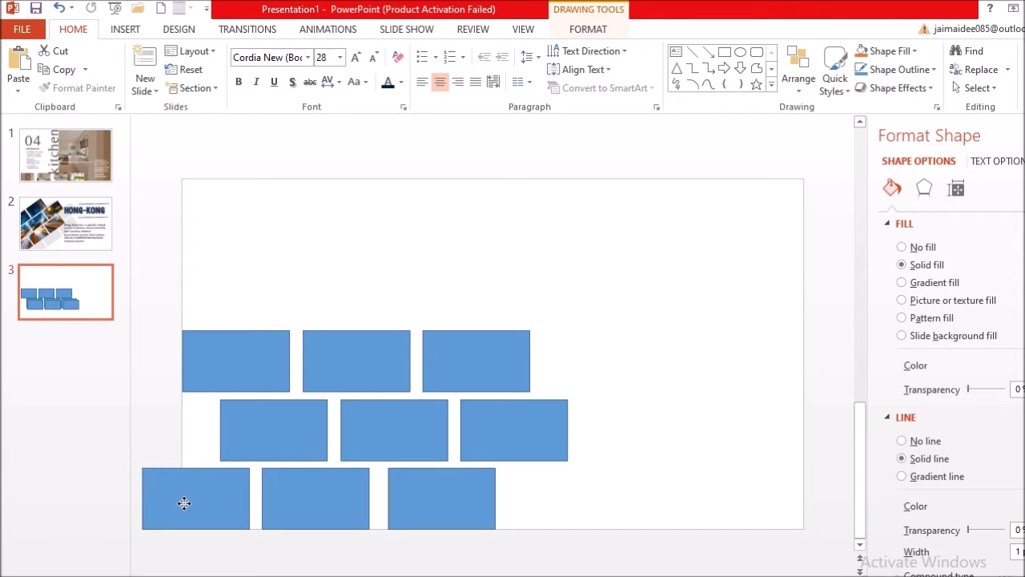
{"action": "left_click_drag", "start_coordinate": [182, 498], "coordinate": [233, 505]}
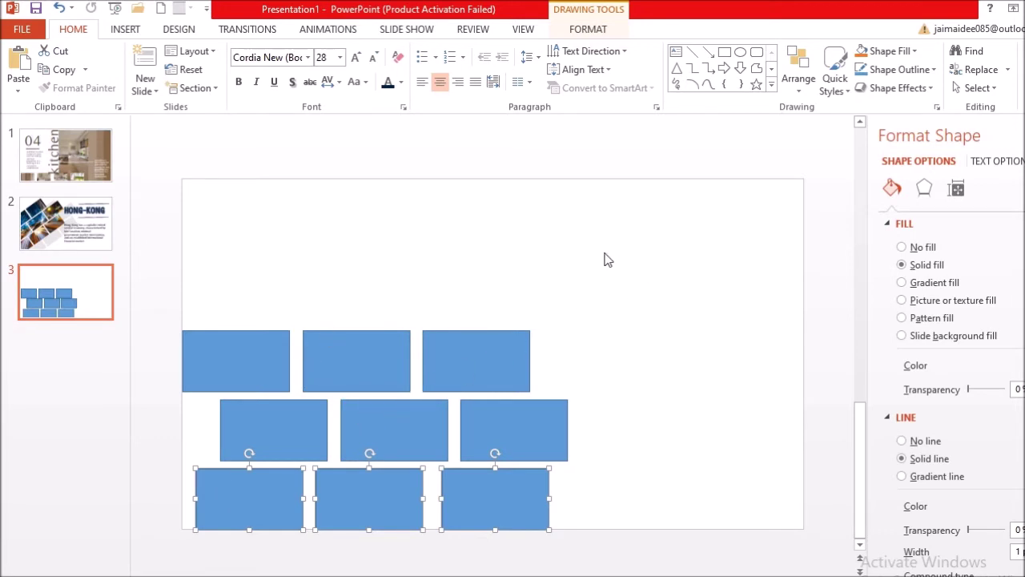
{"action": "left_click_drag", "start_coordinate": [585, 275], "coordinate": [213, 298]}
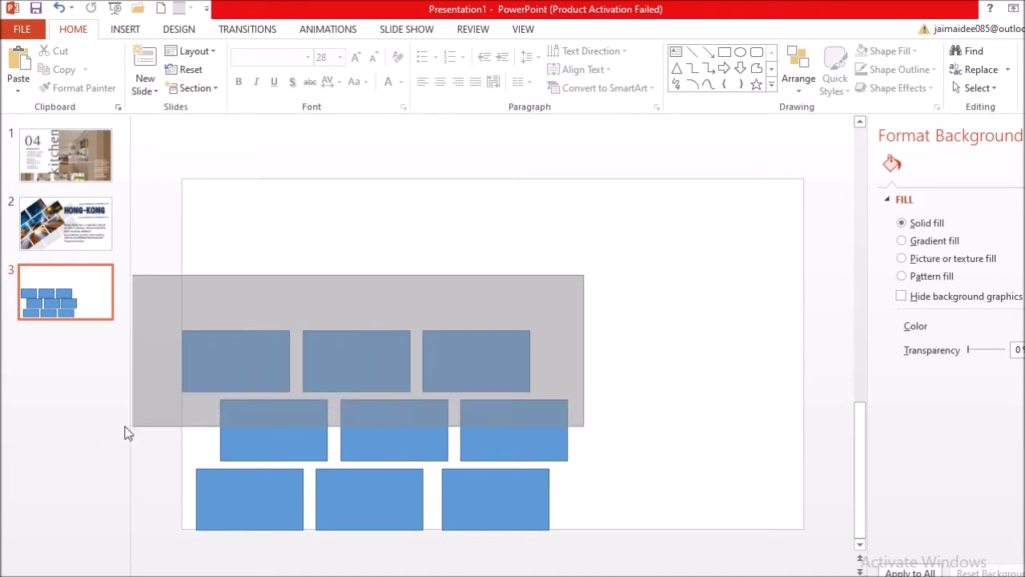
Step: Drag the top row of rectangles left past the slide's left edge
{"action": "left_click_drag", "start_coordinate": [214, 299], "coordinate": [126, 425]}
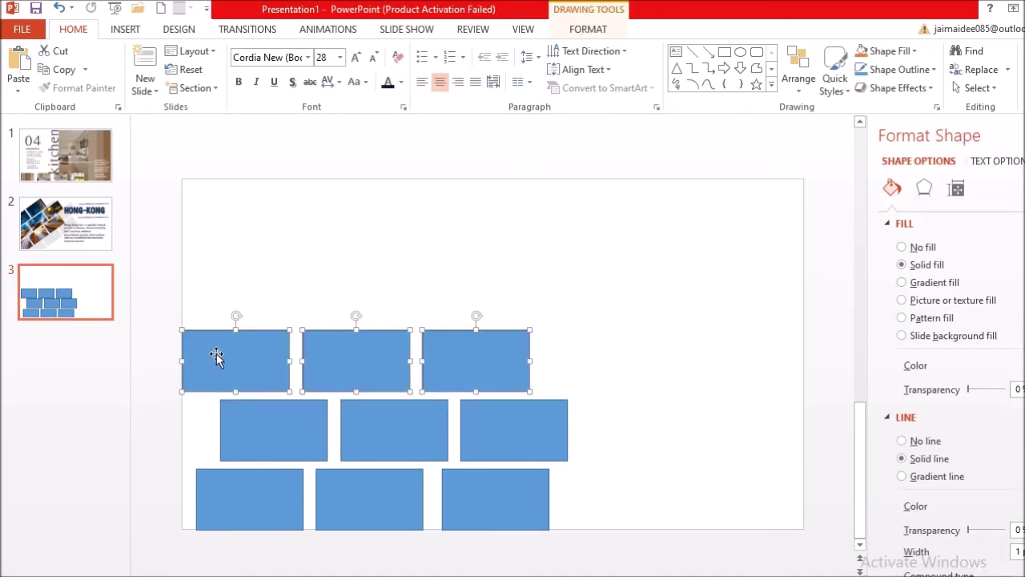
{"action": "left_click_drag", "start_coordinate": [217, 356], "coordinate": [208, 351]}
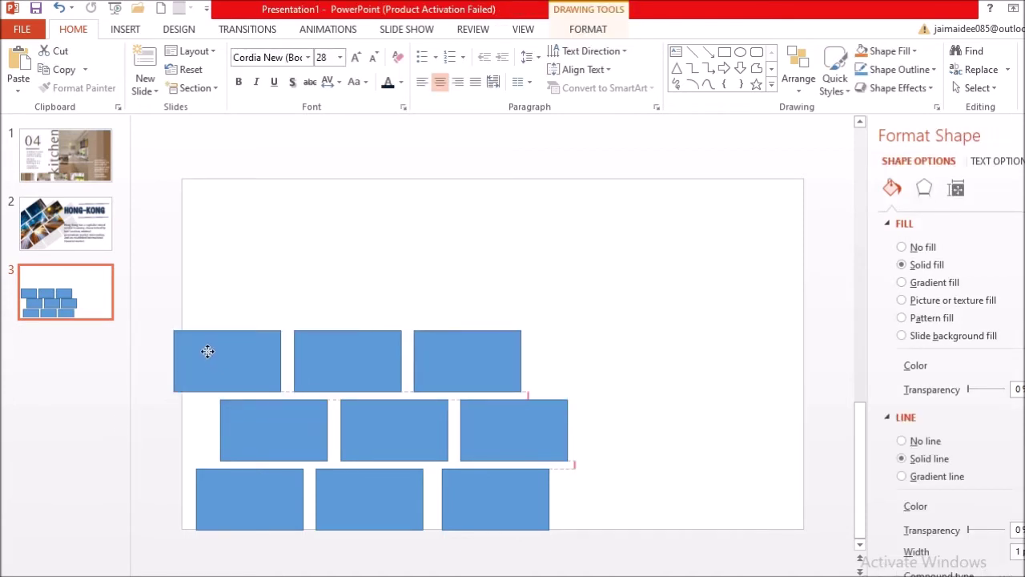
{"action": "left_click_drag", "start_coordinate": [208, 351], "coordinate": [179, 349]}
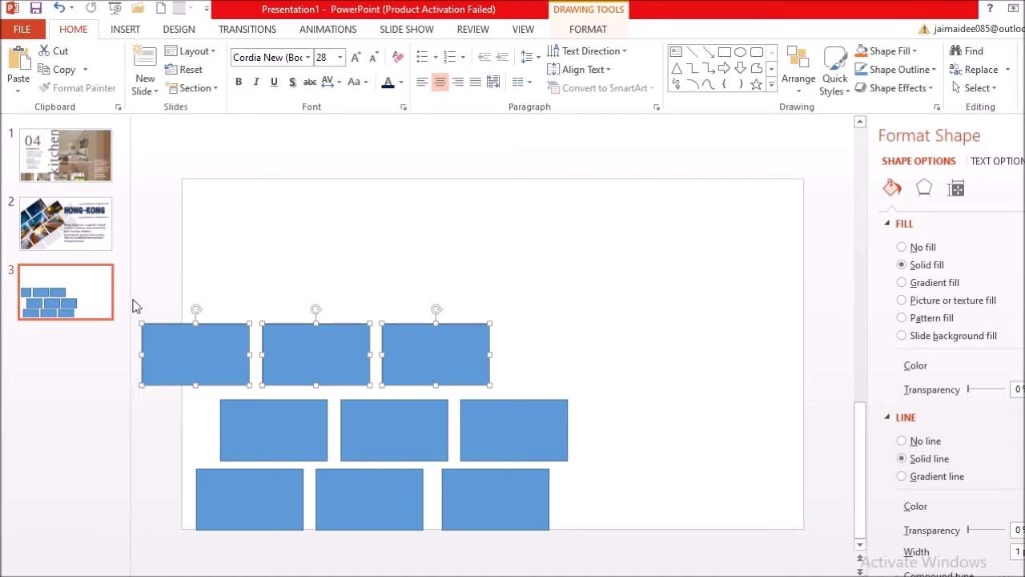
{"action": "left_click_drag", "start_coordinate": [135, 301], "coordinate": [657, 502]}
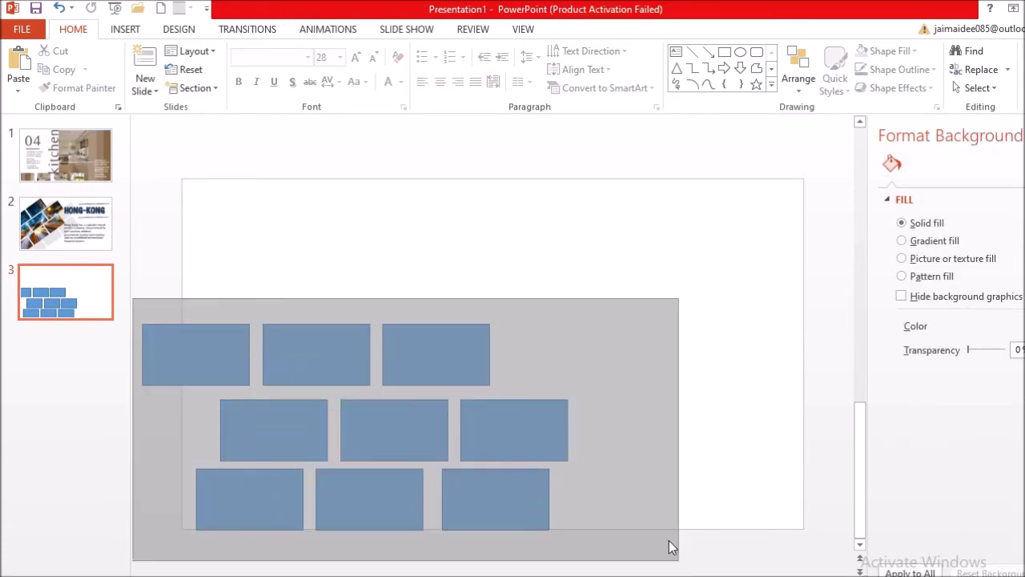
Step: Select all nine rectangles and combine them with Merge Shapes > Union
{"action": "left_click_drag", "start_coordinate": [657, 502], "coordinate": [678, 563]}
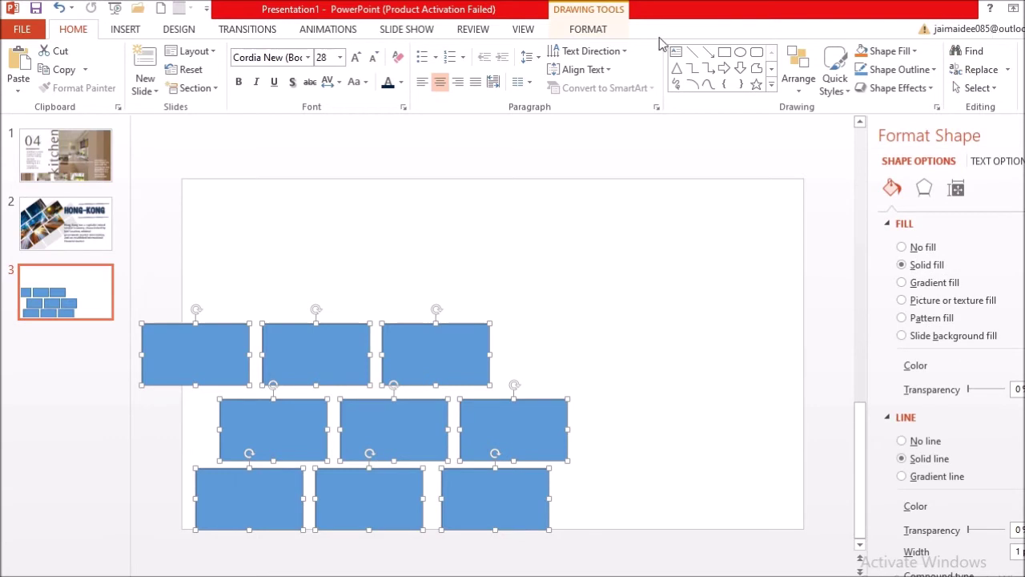
{"action": "left_click", "coordinate": [587, 30]}
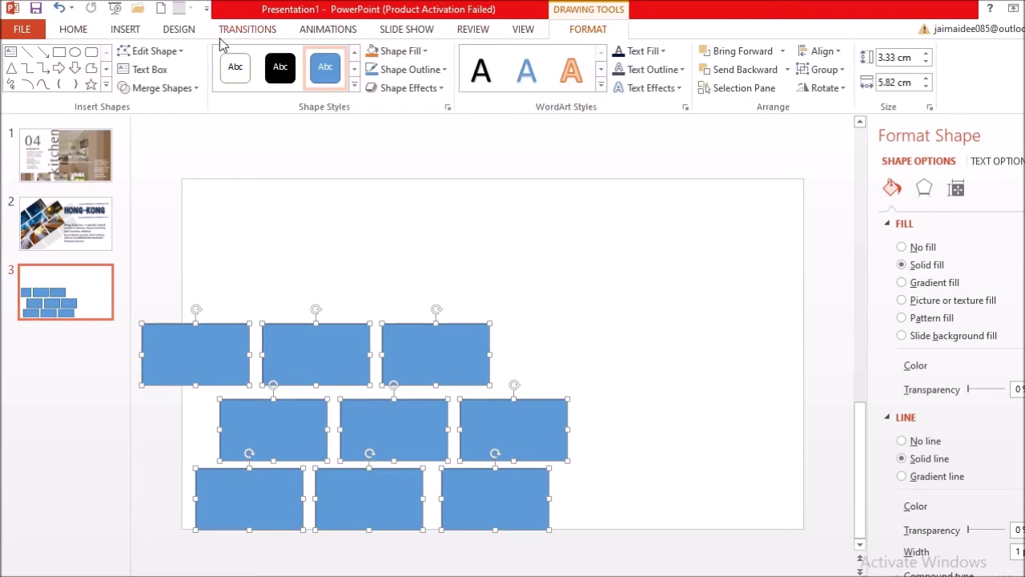
{"action": "left_click", "coordinate": [151, 90]}
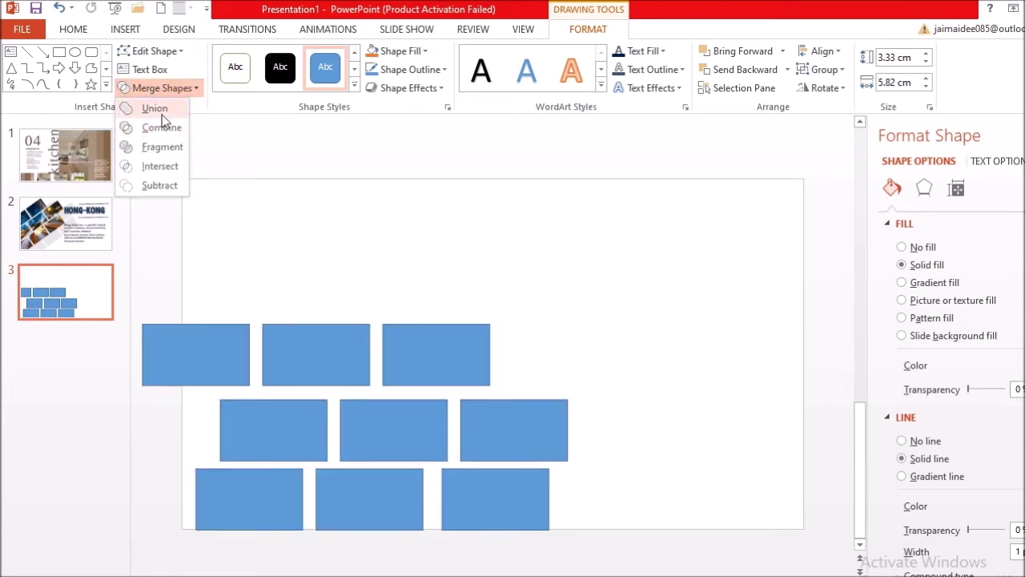
{"action": "left_click", "coordinate": [162, 113]}
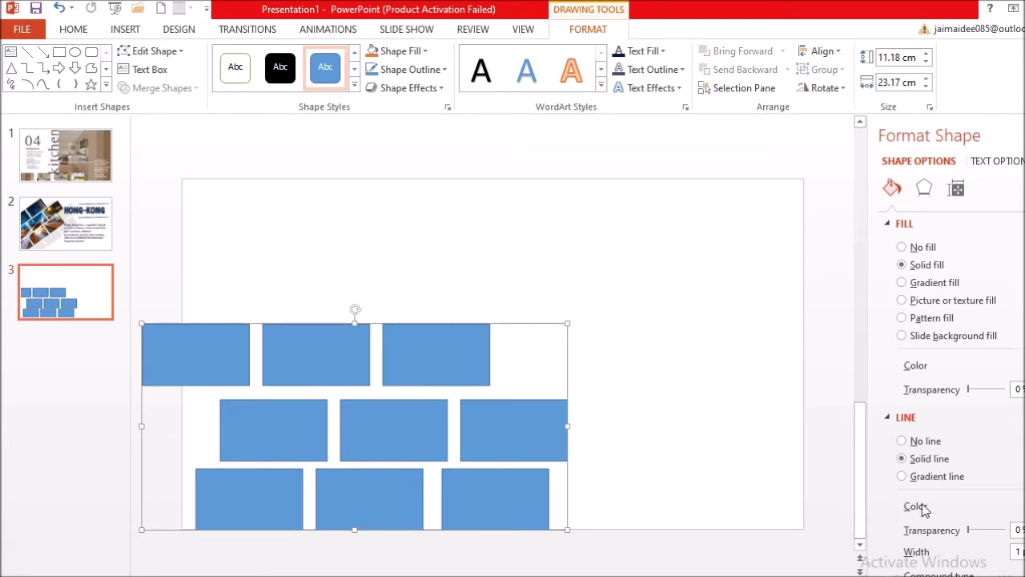
Step: Set the brick shape to No line and place a copy up and to the right
{"action": "left_click", "coordinate": [924, 441]}
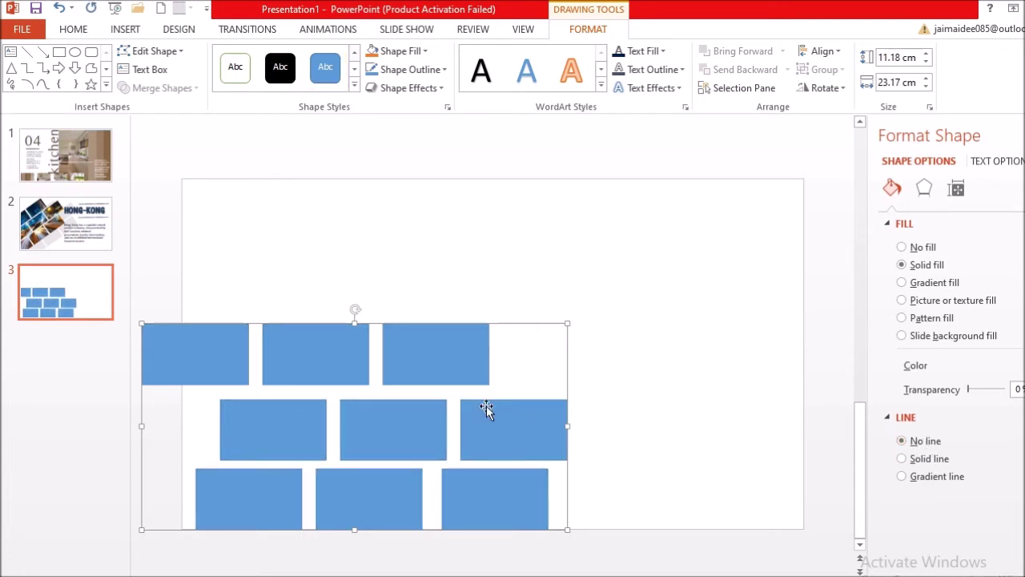
{"action": "right_click", "coordinate": [471, 350]}
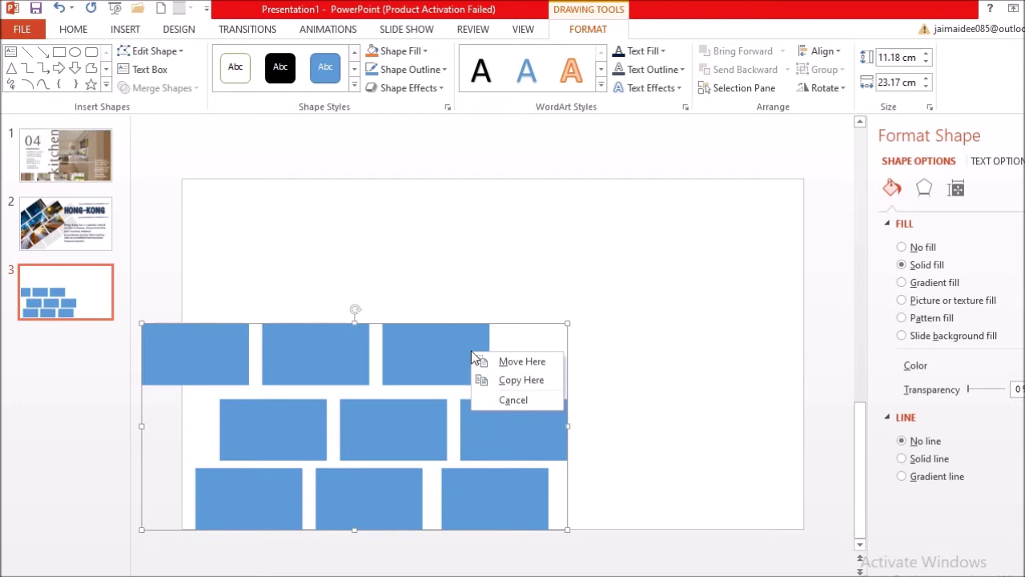
{"action": "left_click", "coordinate": [527, 381]}
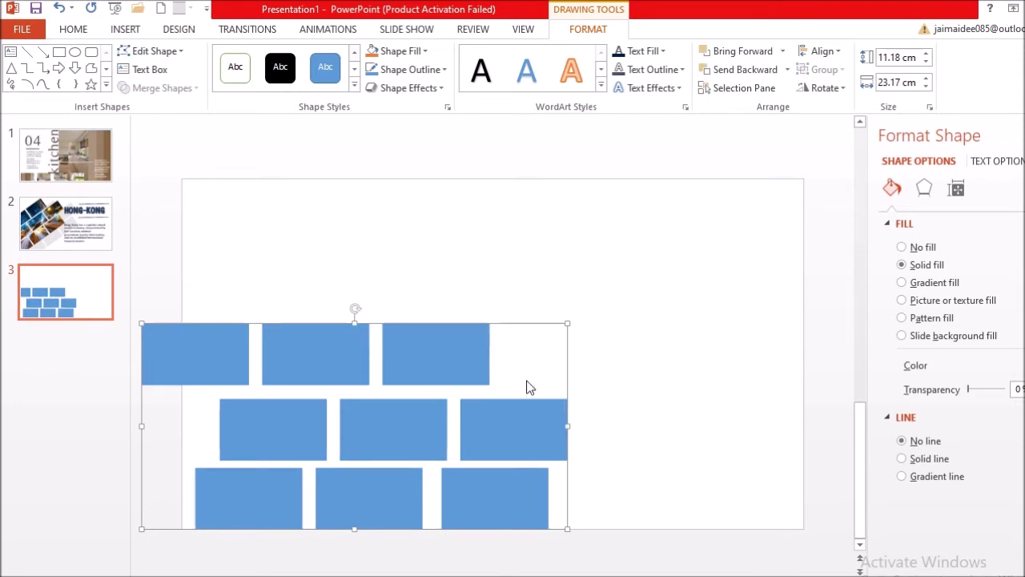
{"action": "right_click", "coordinate": [458, 354]}
{"action": "key", "text": "Escape"}
{"action": "mouse_move", "coordinate": [458, 356]}
{"action": "left_mouse_down"}
{"action": "mouse_move", "coordinate": [552, 292]}
{"action": "mouse_move", "coordinate": [819, 297]}
{"action": "left_mouse_up"}
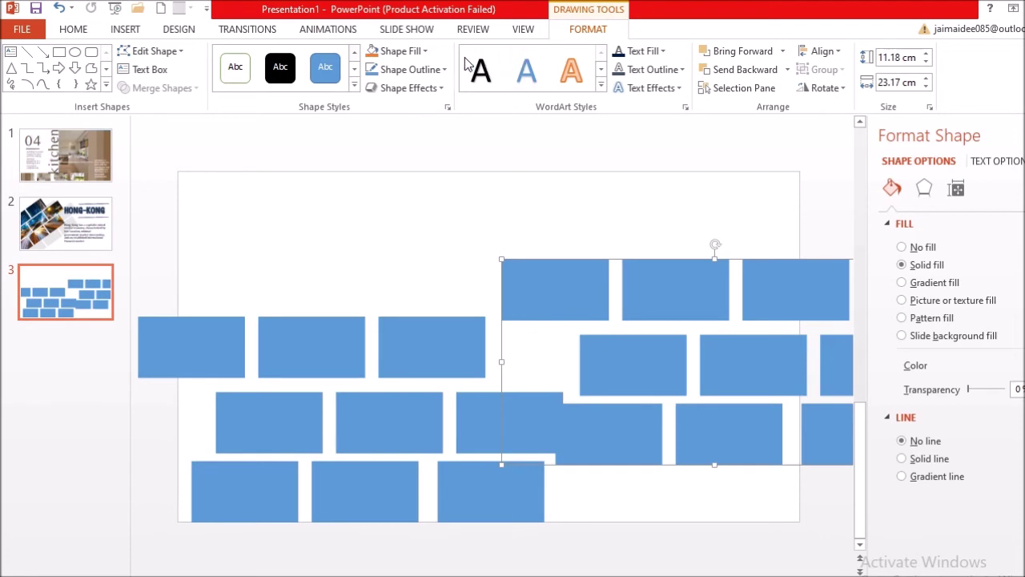
Step: Fill the copied brick shape with a city night photo and reposition the image using Crop
{"action": "left_click", "coordinate": [955, 301]}
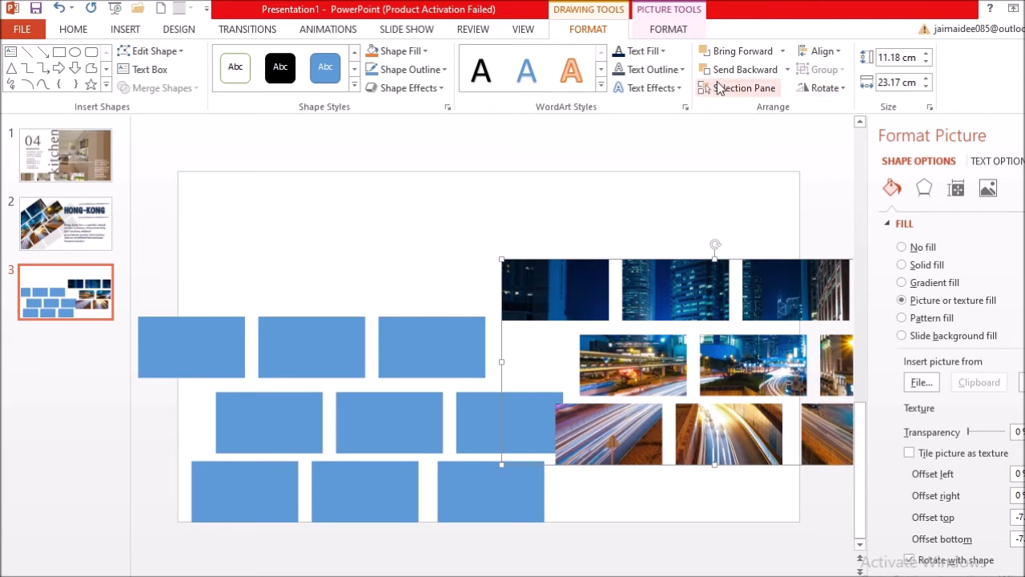
{"action": "left_click", "coordinate": [679, 29]}
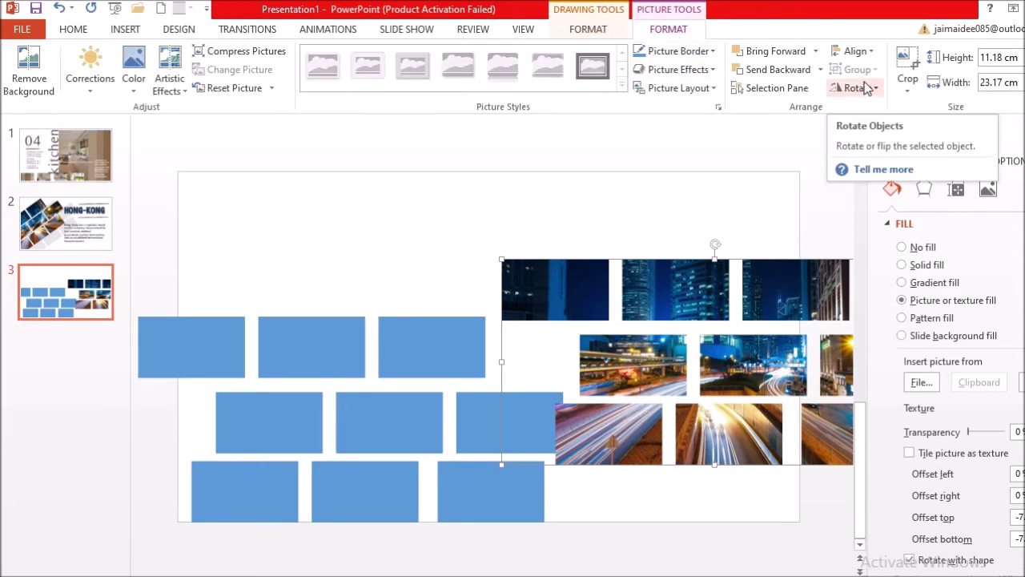
{"action": "left_click", "coordinate": [908, 80]}
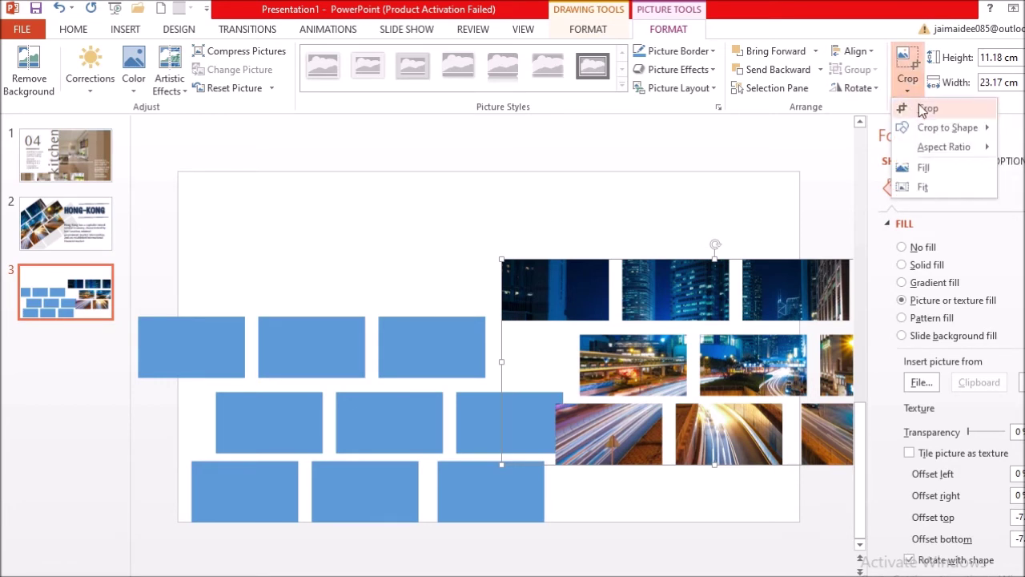
{"action": "left_click", "coordinate": [923, 109]}
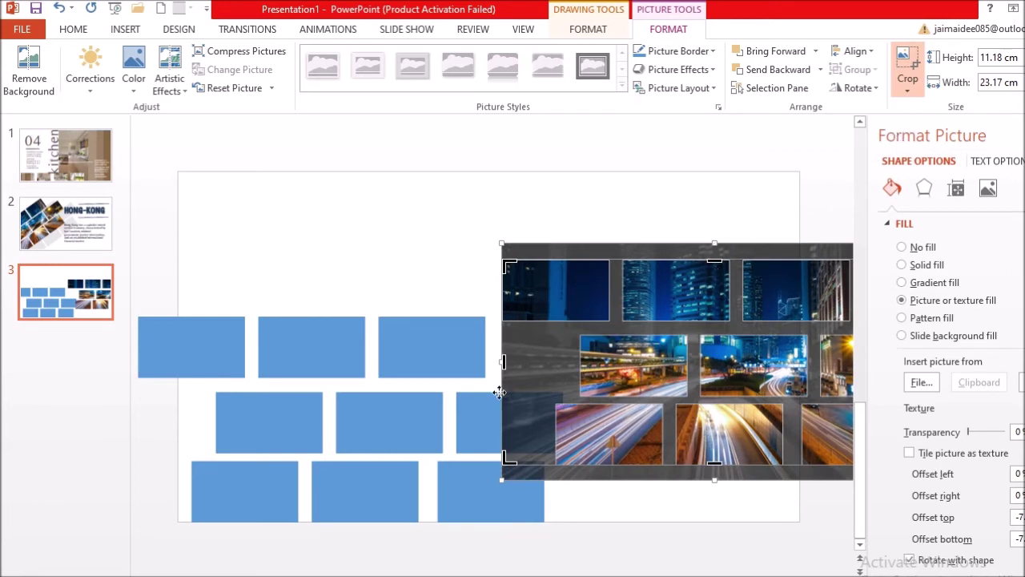
{"action": "left_click_drag", "start_coordinate": [539, 370], "coordinate": [535, 372]}
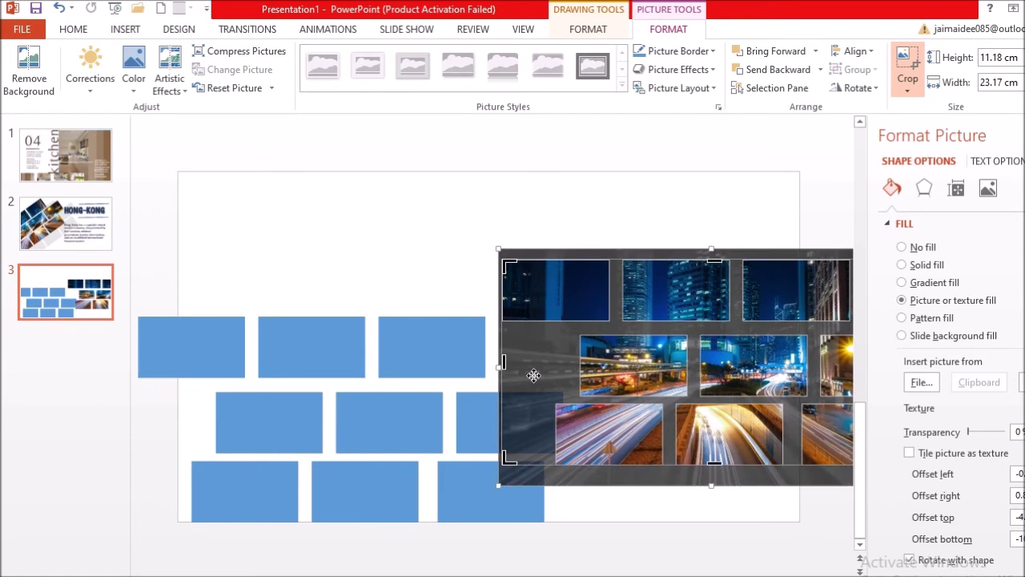
{"action": "left_click", "coordinate": [660, 211]}
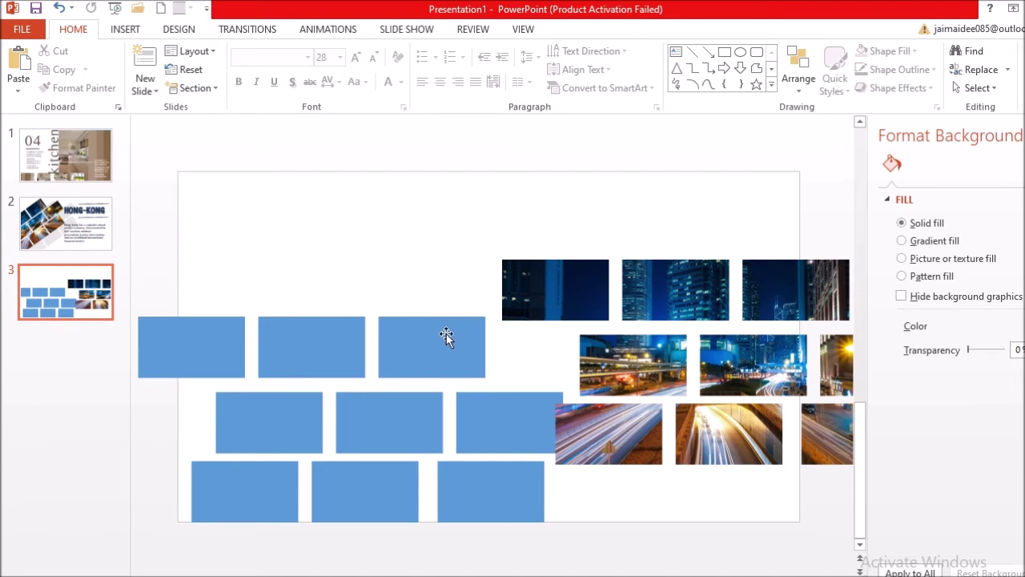
{"action": "left_click", "coordinate": [446, 333]}
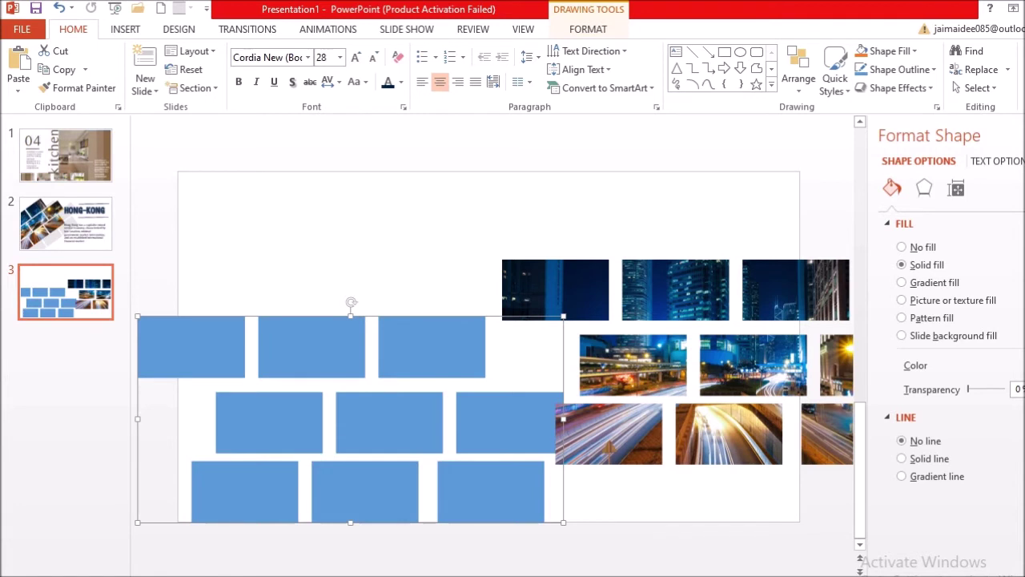
Step: Fill the original bricks light grey and move the photo bricks left over them
{"action": "left_click", "coordinate": [1021, 365]}
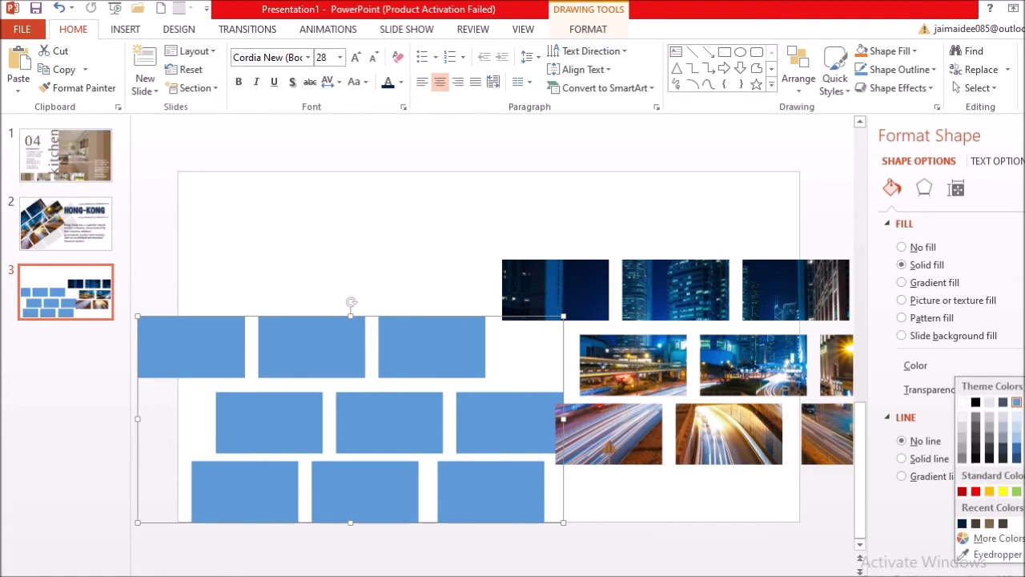
{"action": "left_click", "coordinate": [994, 405]}
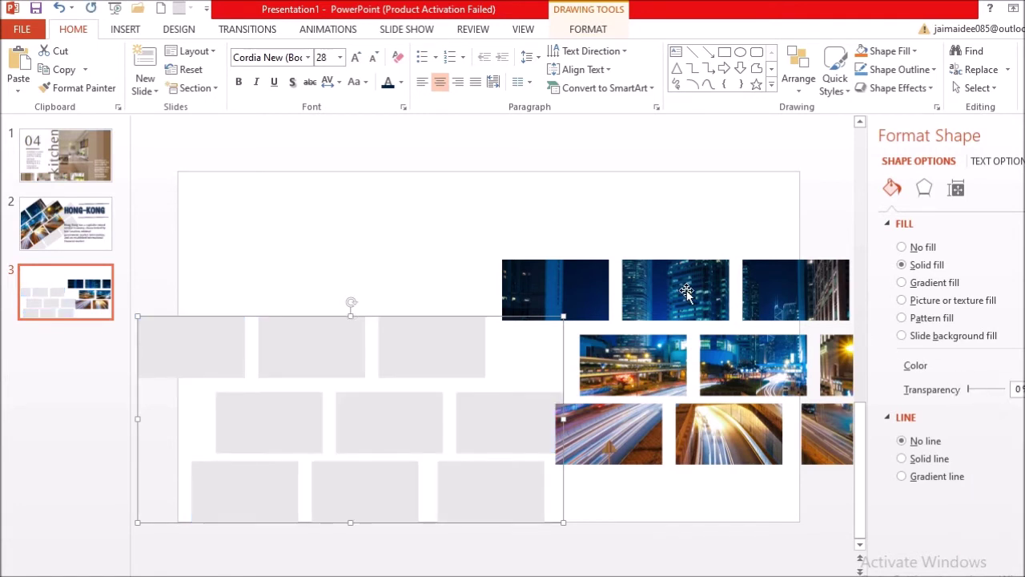
{"action": "mouse_move", "coordinate": [678, 290]}
{"action": "left_mouse_down"}
{"action": "mouse_move", "coordinate": [395, 292]}
{"action": "mouse_move", "coordinate": [313, 310]}
{"action": "mouse_move", "coordinate": [292, 329]}
{"action": "mouse_move", "coordinate": [295, 297]}
{"action": "left_mouse_up"}
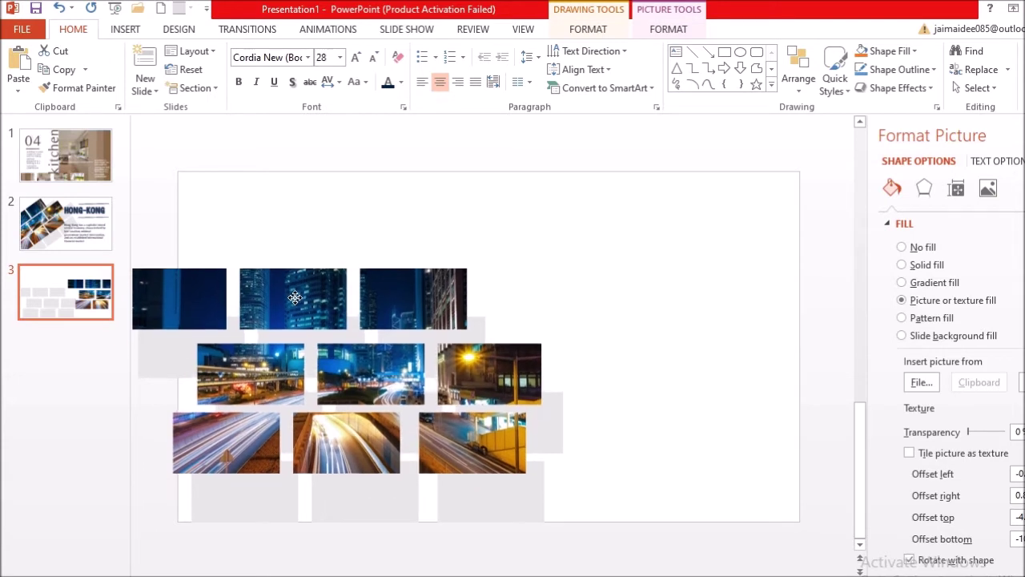
Step: Nudge the photo bricks slightly left and up, then select both brick shapes
{"action": "left_click_drag", "start_coordinate": [295, 297], "coordinate": [266, 289]}
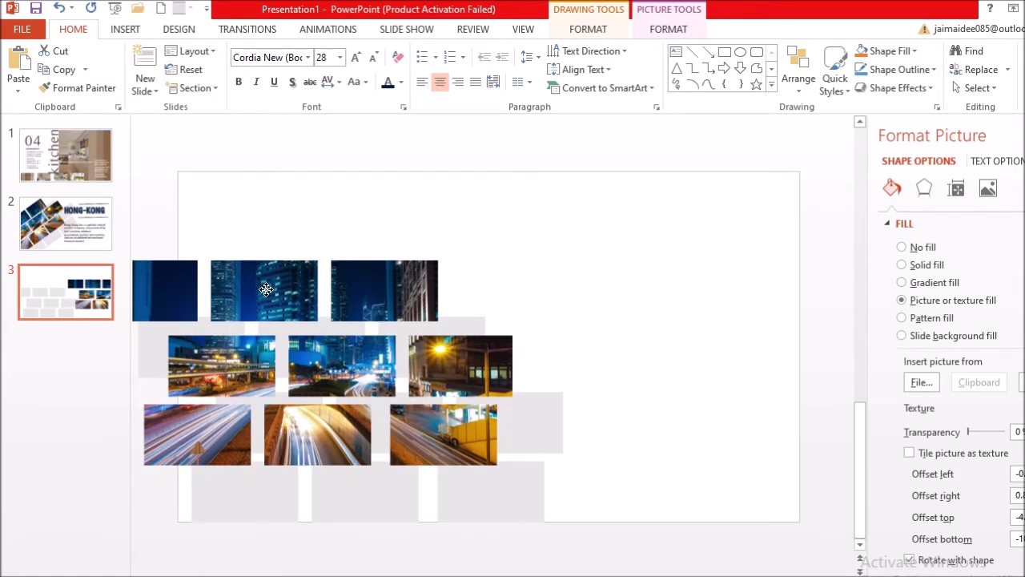
{"action": "left_click_drag", "start_coordinate": [266, 289], "coordinate": [267, 290]}
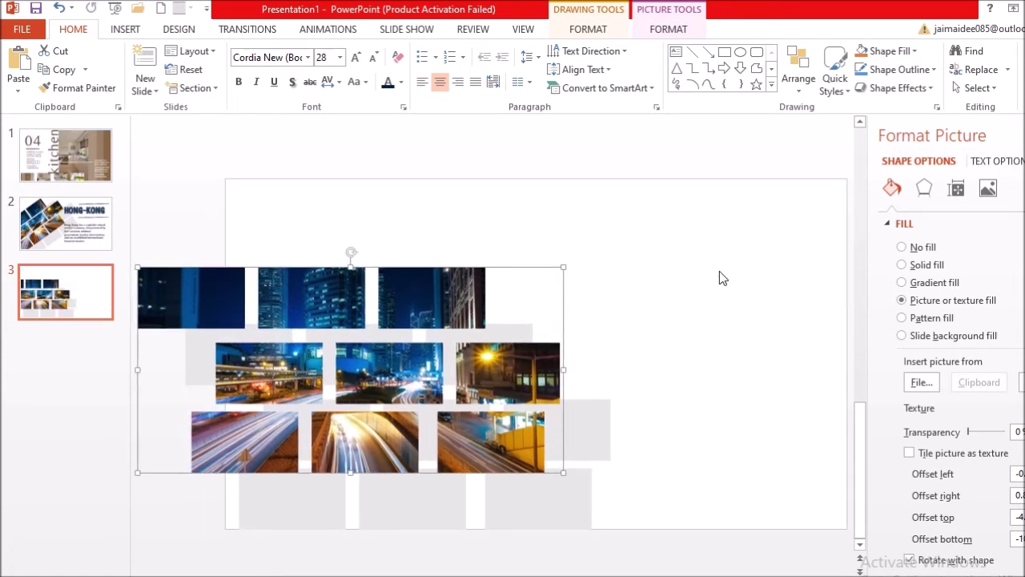
{"action": "left_click_drag", "start_coordinate": [722, 200], "coordinate": [142, 260]}
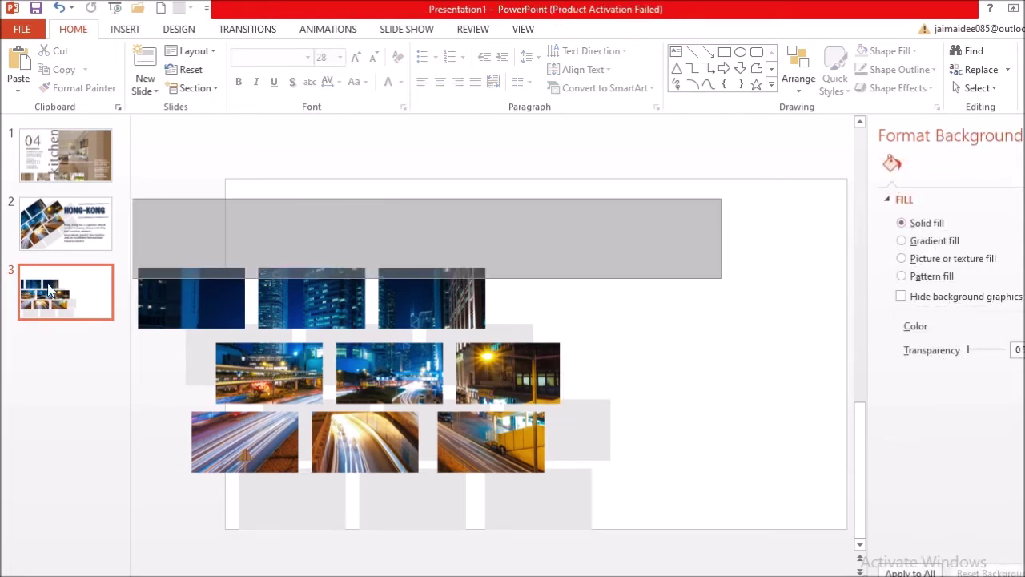
{"action": "left_click_drag", "start_coordinate": [143, 260], "coordinate": [32, 572]}
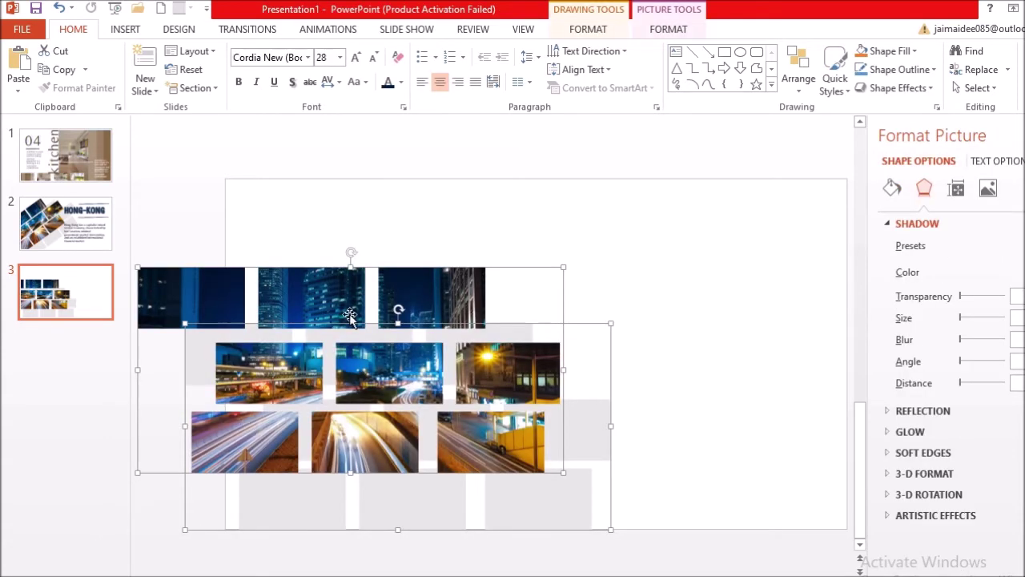
Step: Tilt the brick groups further clockwise into a diagonal layout
{"action": "left_click_drag", "start_coordinate": [351, 252], "coordinate": [320, 293]}
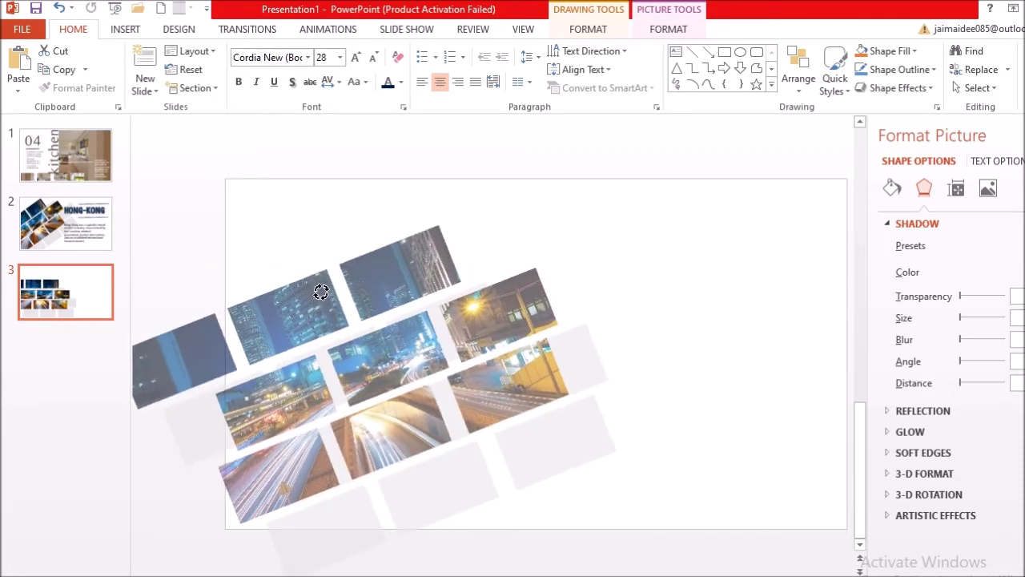
{"action": "left_click_drag", "start_coordinate": [320, 293], "coordinate": [319, 305]}
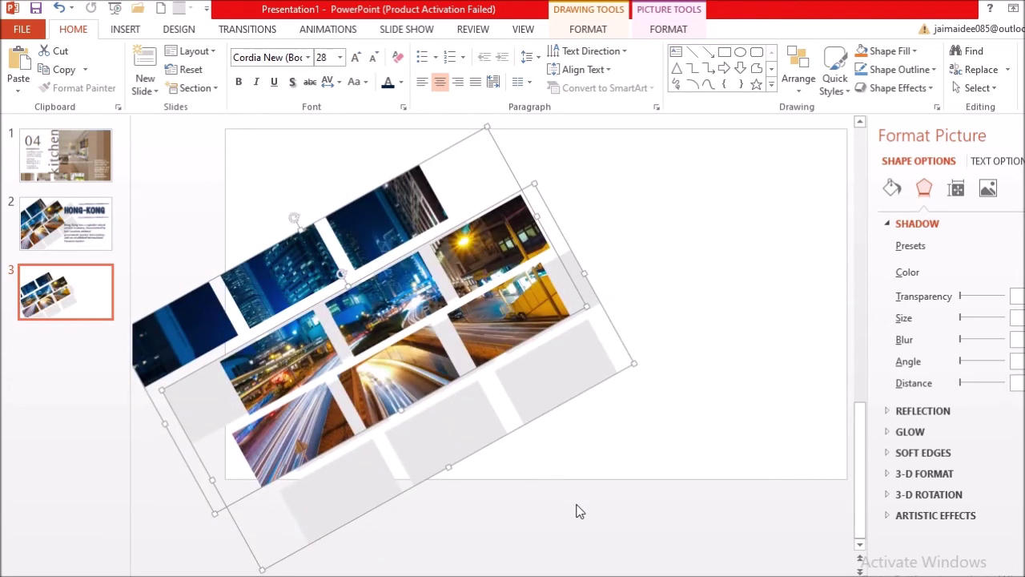
{"action": "left_click", "coordinate": [551, 484]}
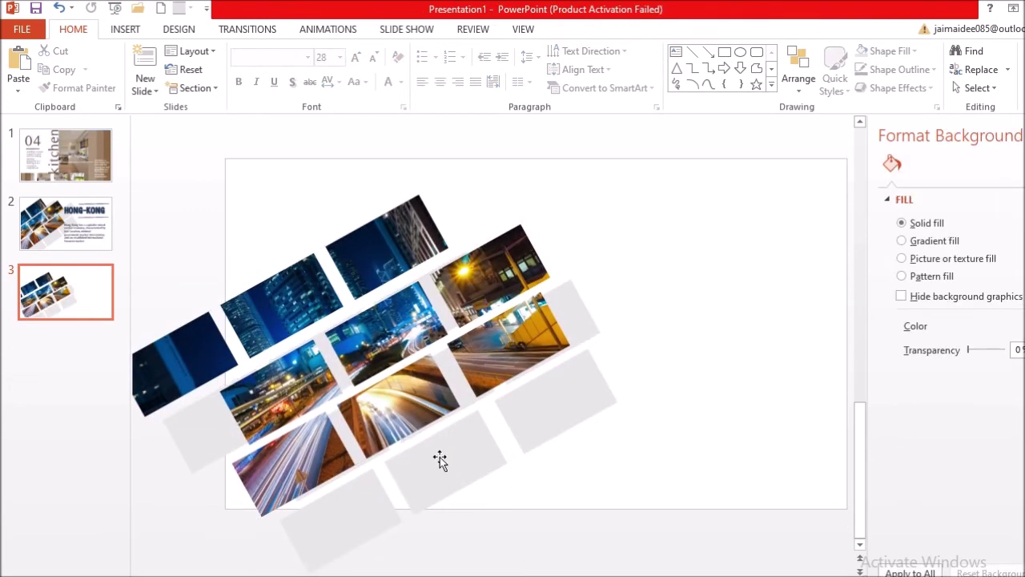
Step: Shift the grey and photo brick groups so the grey backdrop sits slightly offset behind the photos
{"action": "left_click_drag", "start_coordinate": [432, 463], "coordinate": [445, 425]}
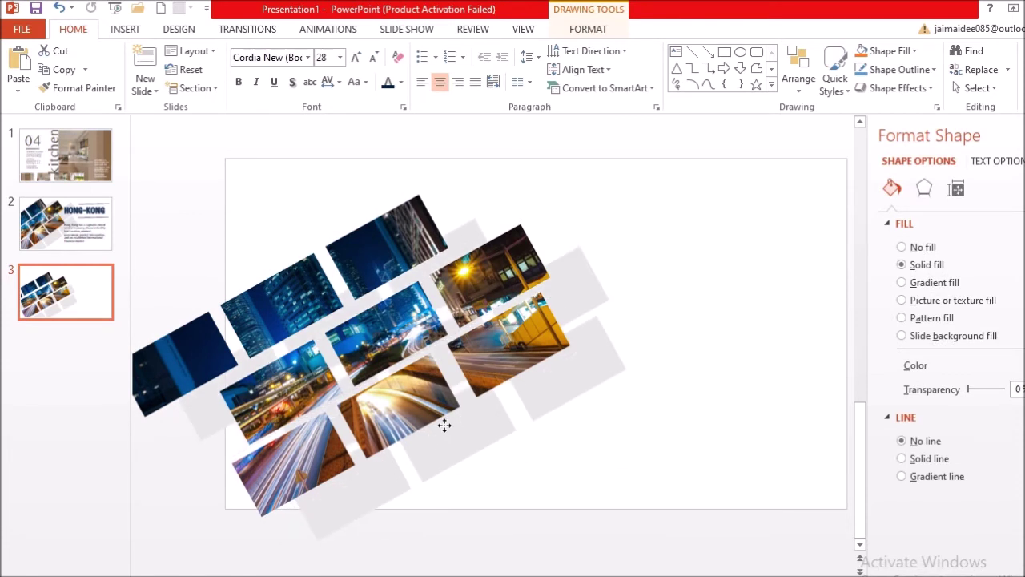
{"action": "left_click_drag", "start_coordinate": [444, 424], "coordinate": [445, 426]}
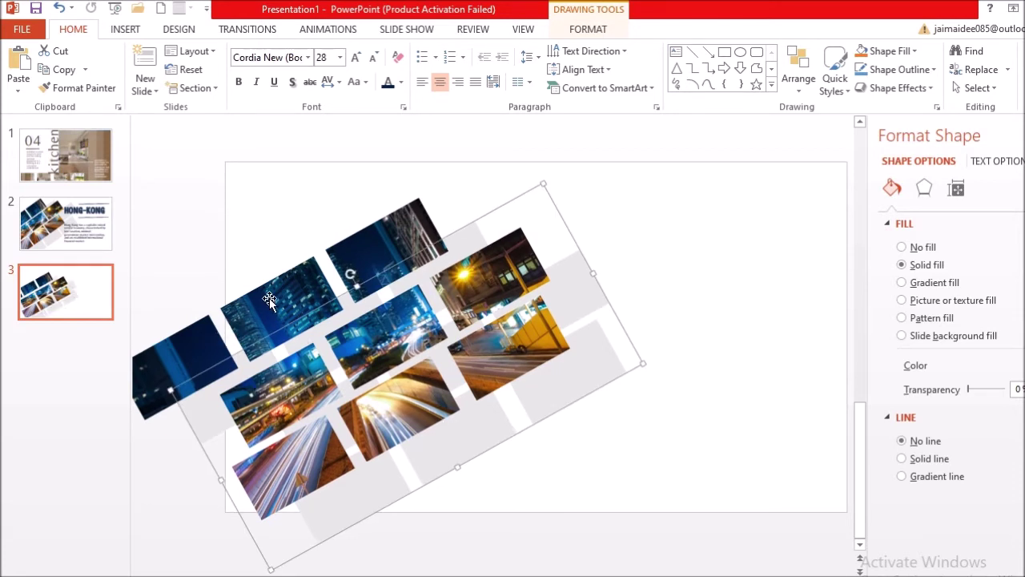
{"action": "left_click_drag", "start_coordinate": [269, 298], "coordinate": [218, 278]}
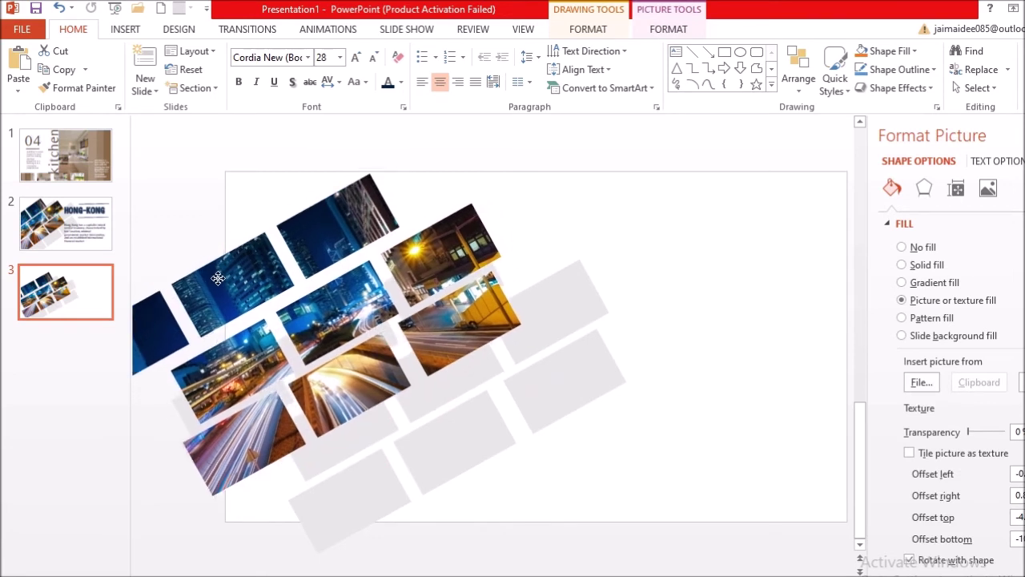
{"action": "left_click_drag", "start_coordinate": [209, 328], "coordinate": [210, 328]}
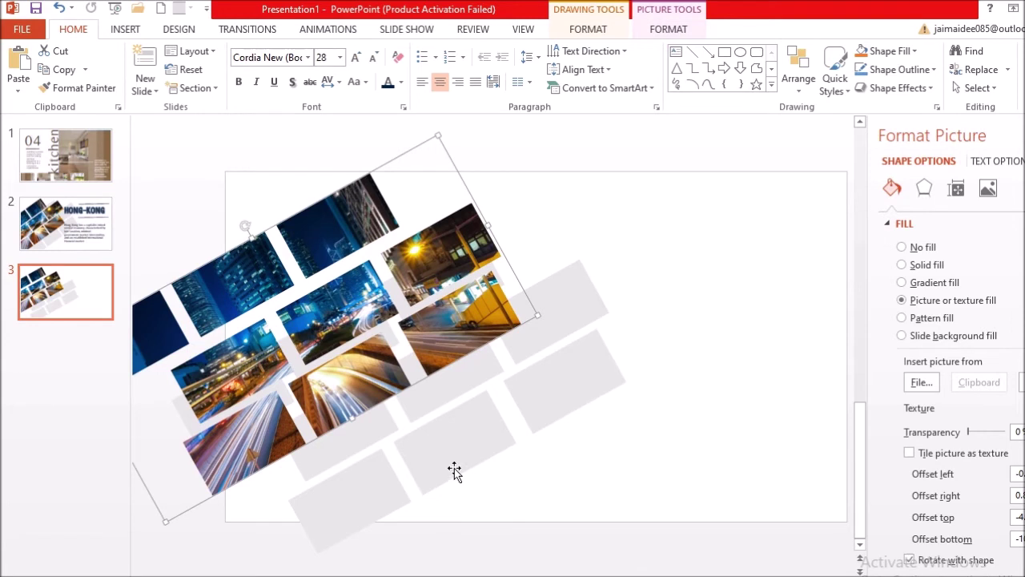
{"action": "left_click_drag", "start_coordinate": [457, 475], "coordinate": [416, 427]}
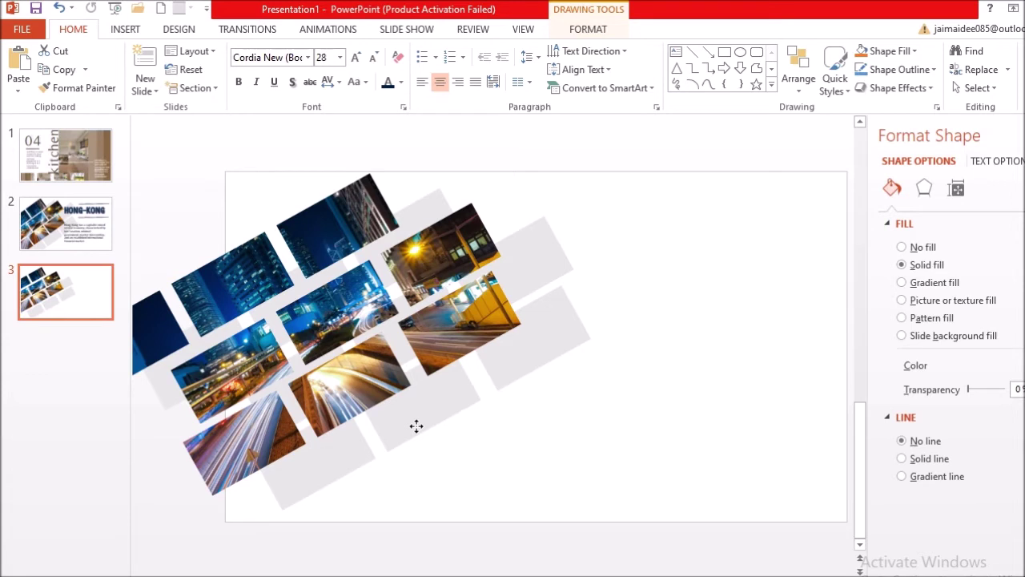
{"action": "left_click_drag", "start_coordinate": [416, 427], "coordinate": [415, 428]}
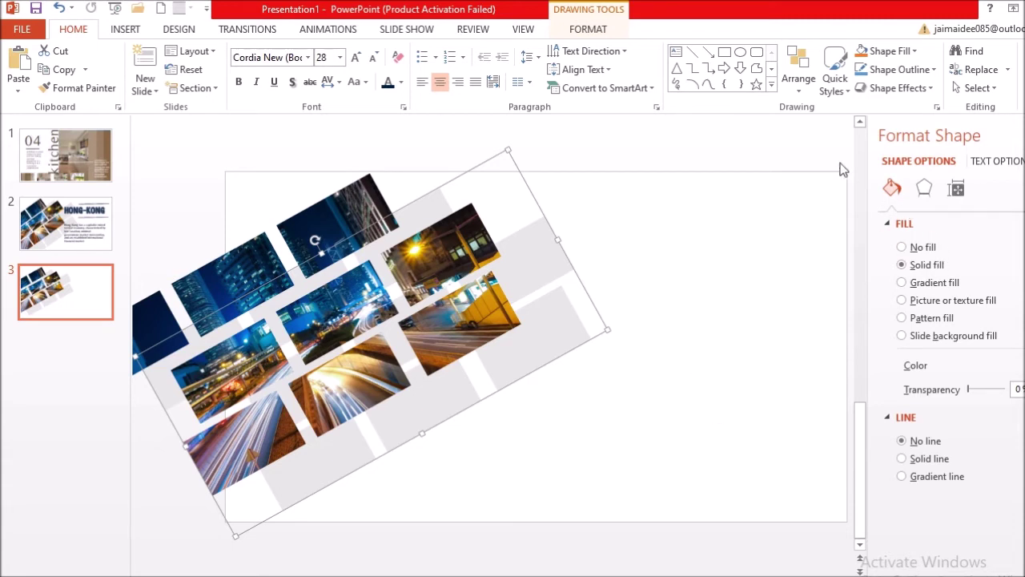
{"action": "left_click", "coordinate": [677, 53]}
Step: Draw a text box right of the collage and type Hong-kong in it
{"action": "left_click_drag", "start_coordinate": [620, 204], "coordinate": [684, 267]}
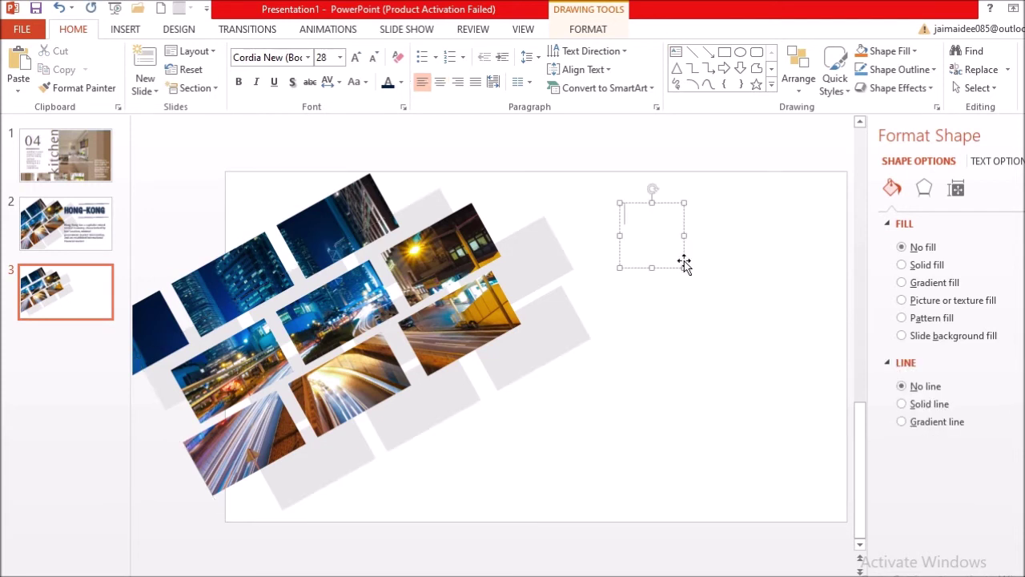
{"action": "type", "text": "h"}
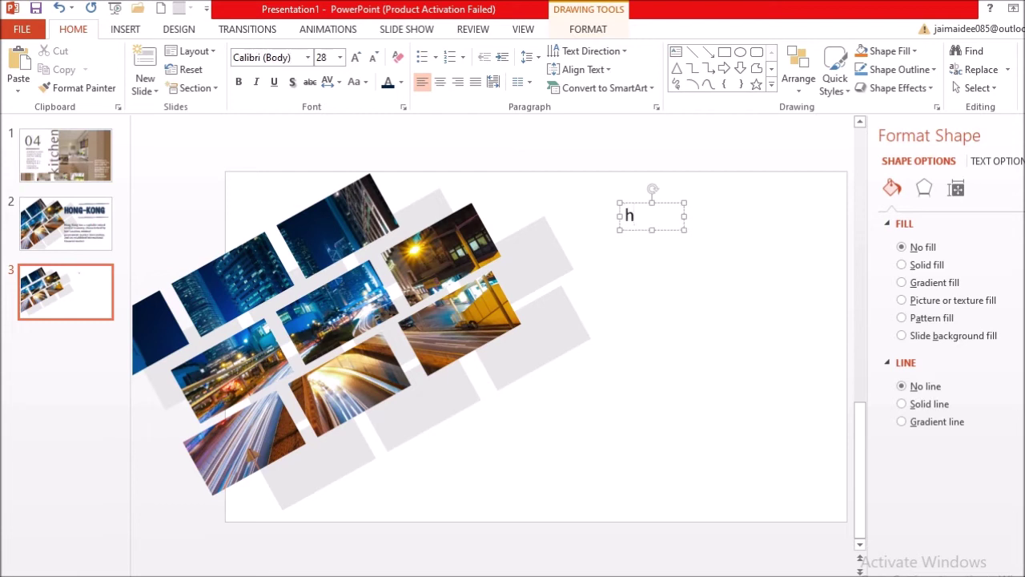
{"action": "type", "text": "on"}
{"action": "type", "text": "g"}
{"action": "type", "text": "-k"}
{"action": "type", "text": "o"}
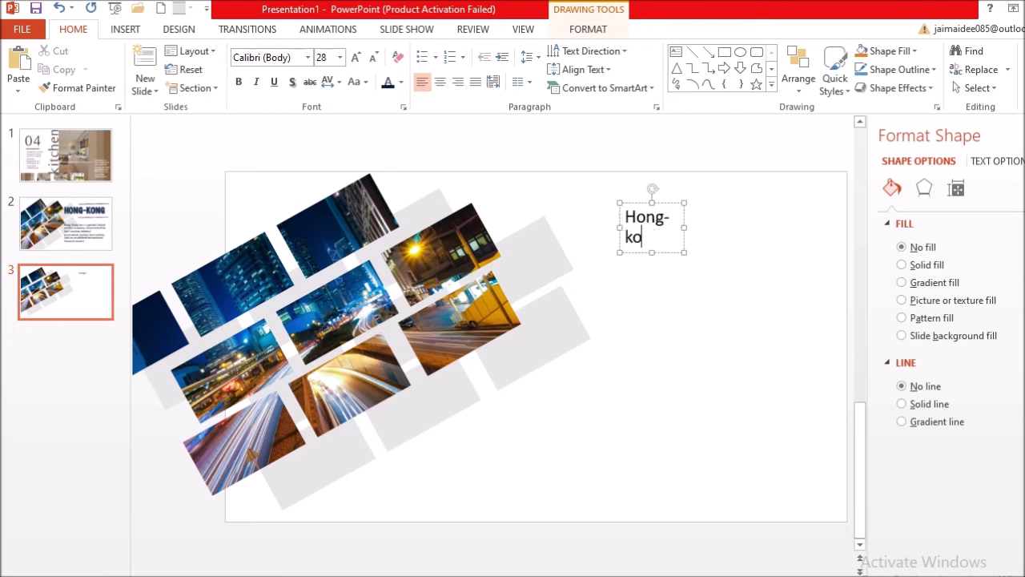
{"action": "type", "text": "ng"}
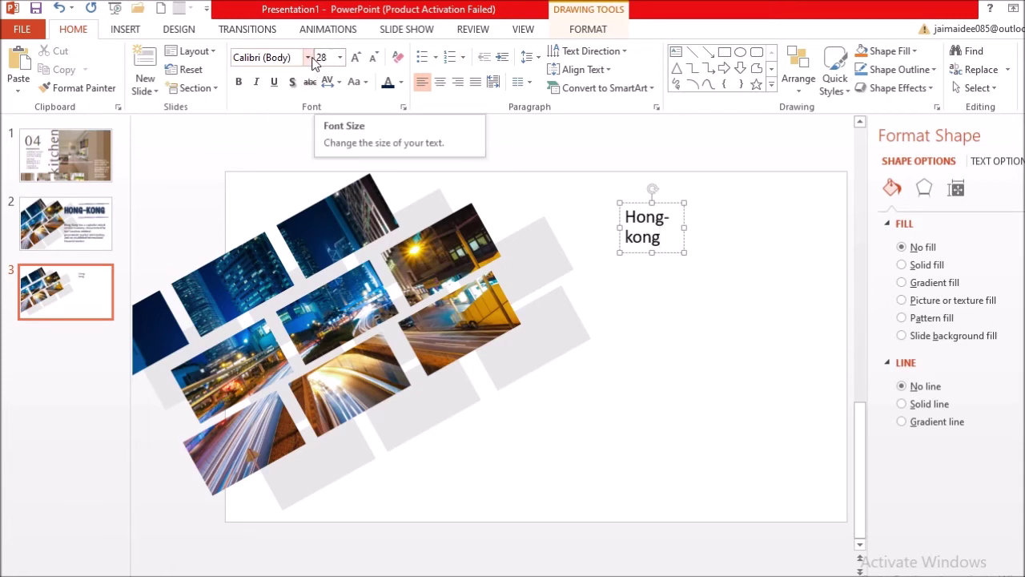
Step: Apply the Centie font to the entire Hong-kong title box
{"action": "left_click", "coordinate": [307, 58]}
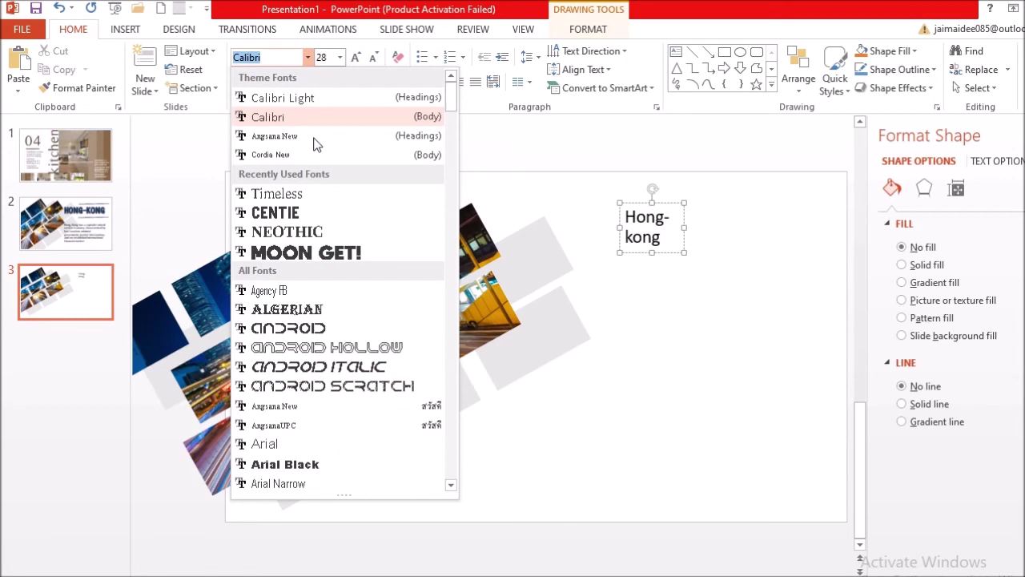
{"action": "left_click", "coordinate": [285, 214]}
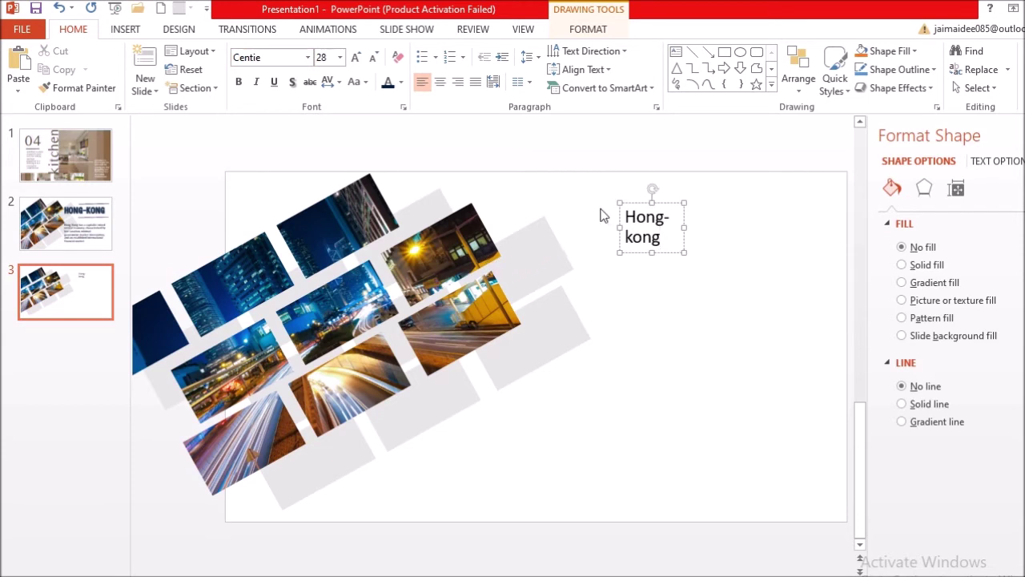
{"action": "left_click", "coordinate": [638, 203]}
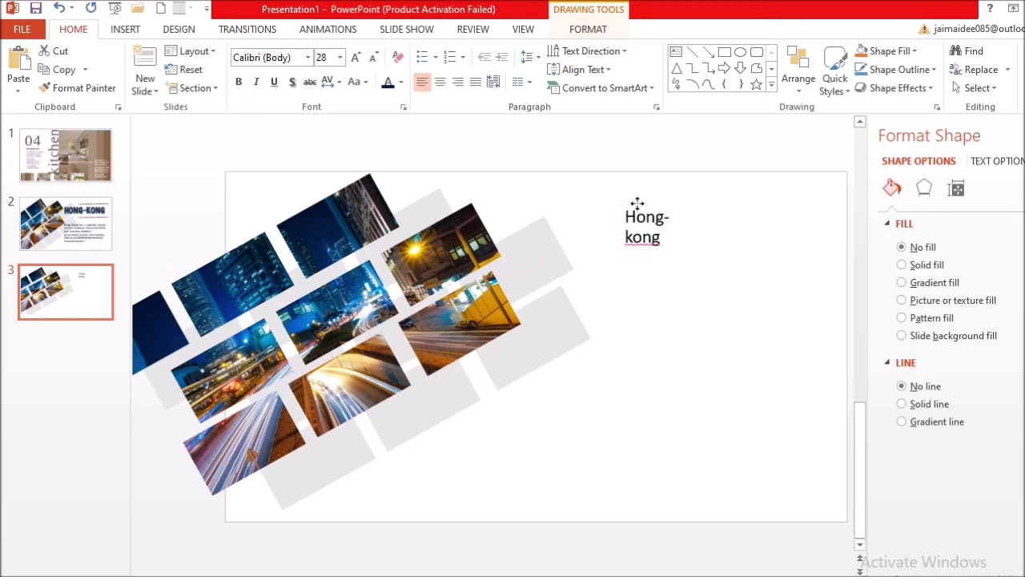
{"action": "left_click", "coordinate": [307, 58]}
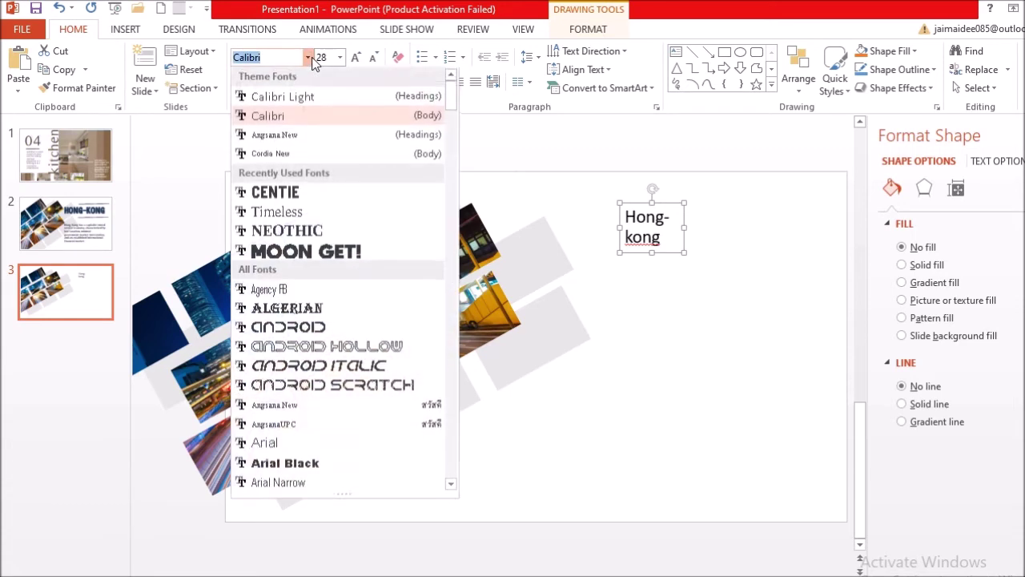
{"action": "left_click", "coordinate": [292, 196]}
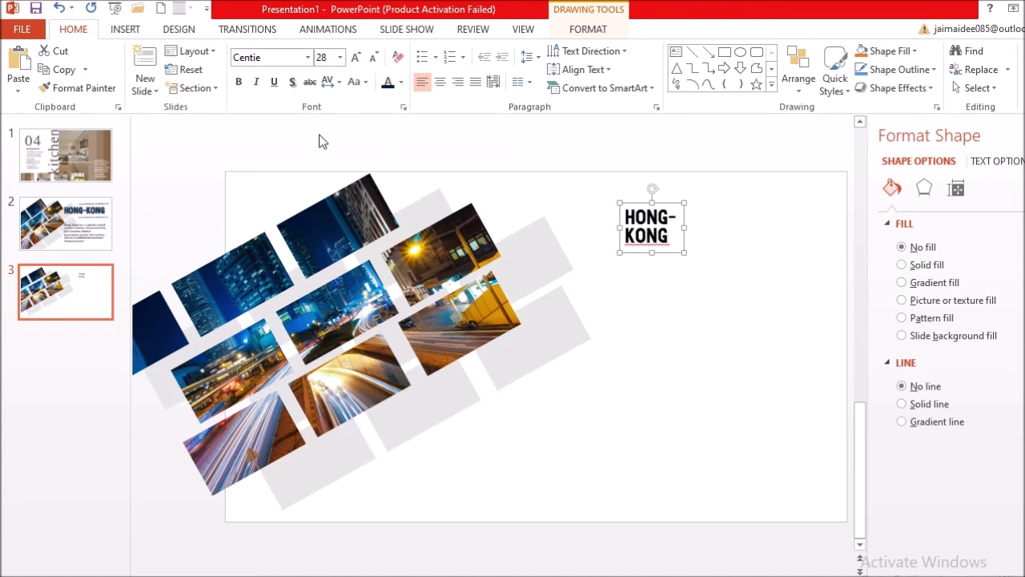
{"action": "left_click", "coordinate": [339, 58]}
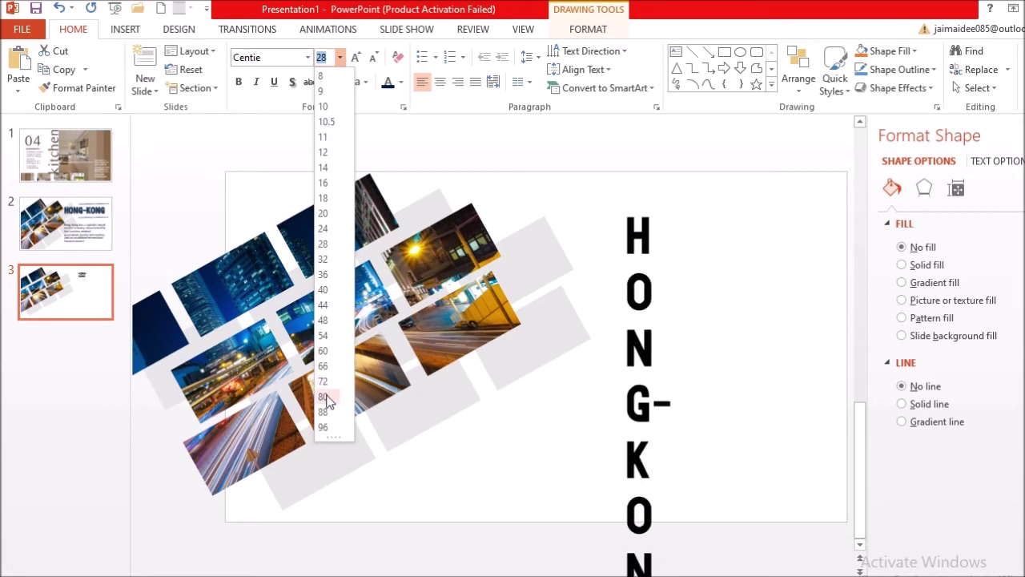
Step: Set HONG-KONG to 80 pt and reposition and widen its box to one line beside the collage
{"action": "left_click", "coordinate": [323, 396]}
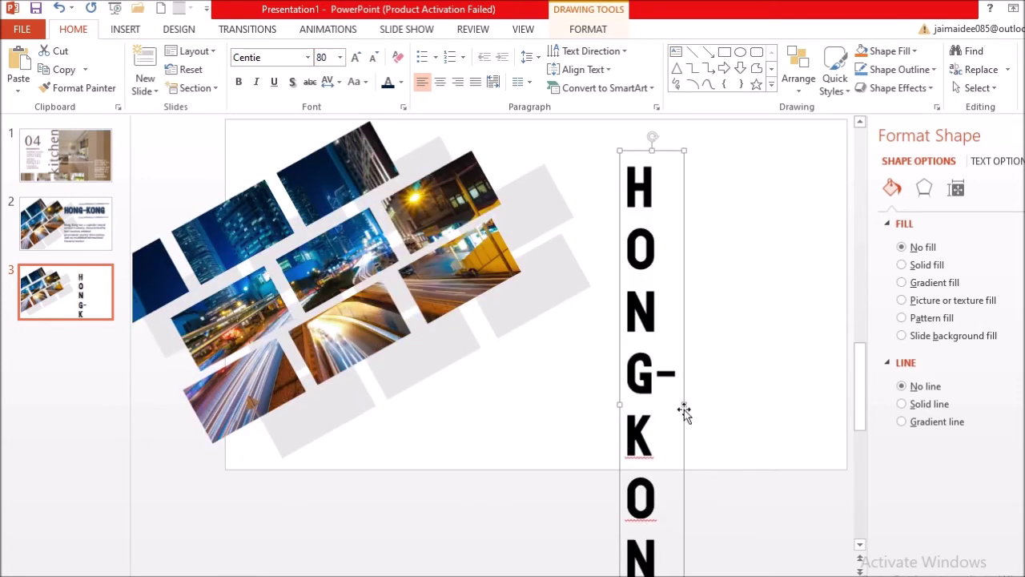
{"action": "left_click_drag", "start_coordinate": [684, 409], "coordinate": [740, 409]}
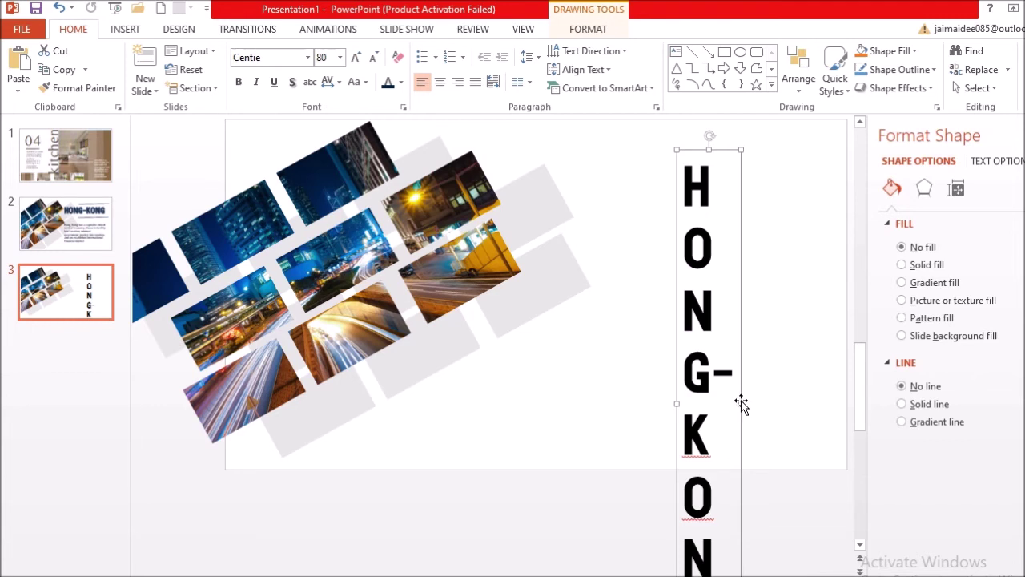
{"action": "left_click_drag", "start_coordinate": [741, 404], "coordinate": [844, 425]}
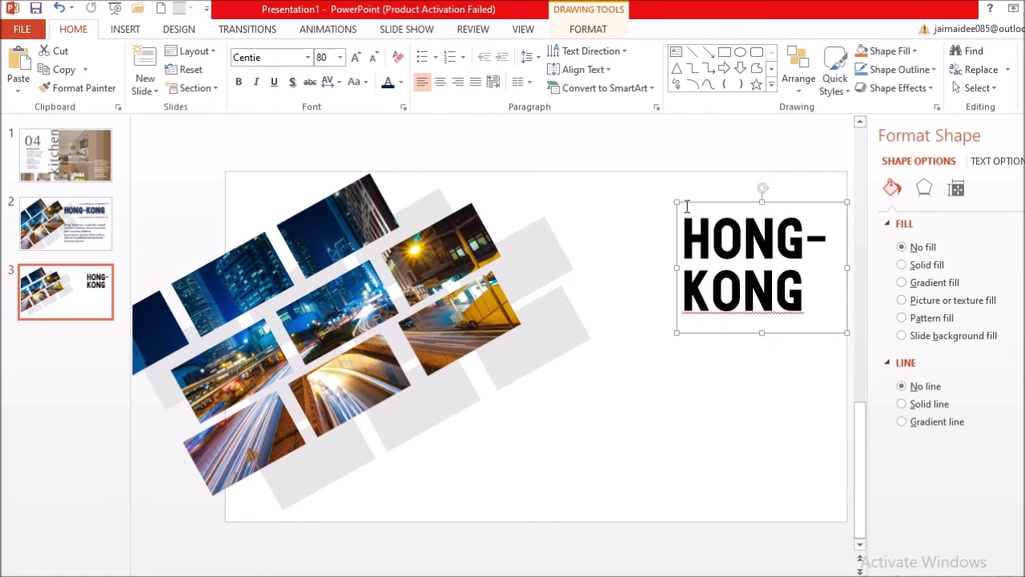
{"action": "left_click_drag", "start_coordinate": [674, 202], "coordinate": [645, 219]}
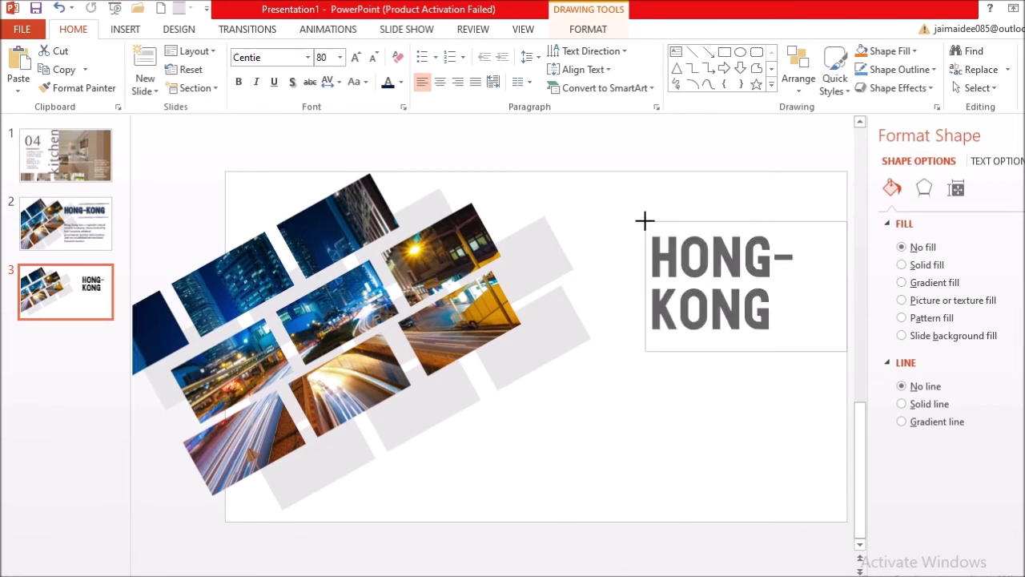
{"action": "left_click_drag", "start_coordinate": [645, 220], "coordinate": [605, 229]}
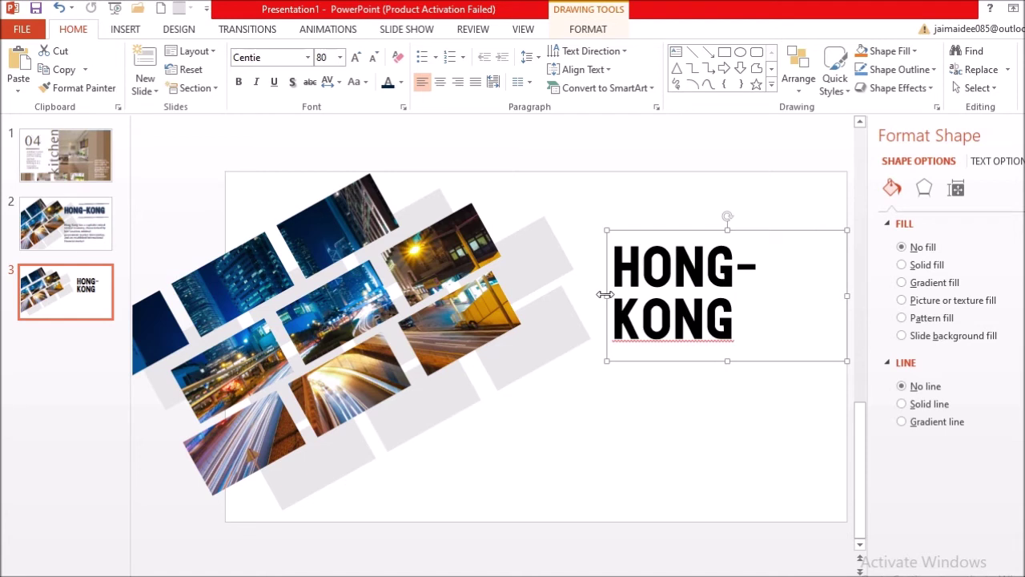
{"action": "left_click_drag", "start_coordinate": [605, 300], "coordinate": [542, 299]}
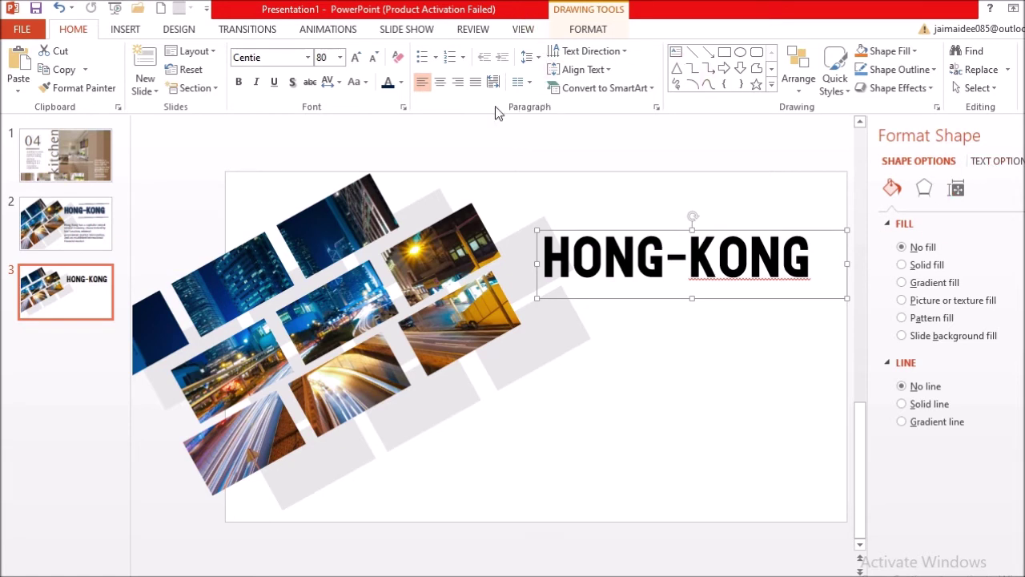
Step: Colour the HONG-KONG title with the dark navy sampled from a photo
{"action": "left_click", "coordinate": [402, 83]}
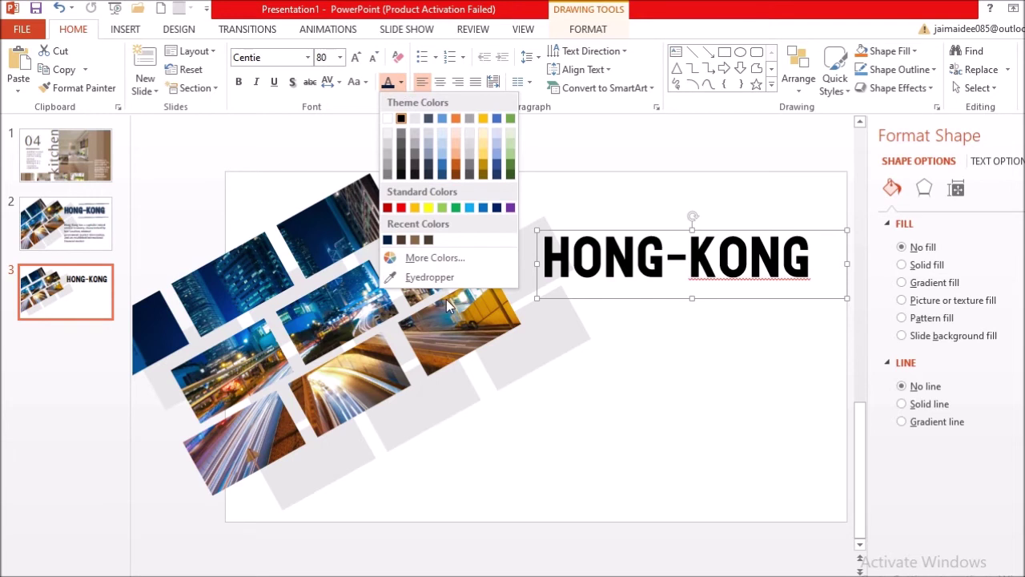
{"action": "left_click", "coordinate": [409, 276]}
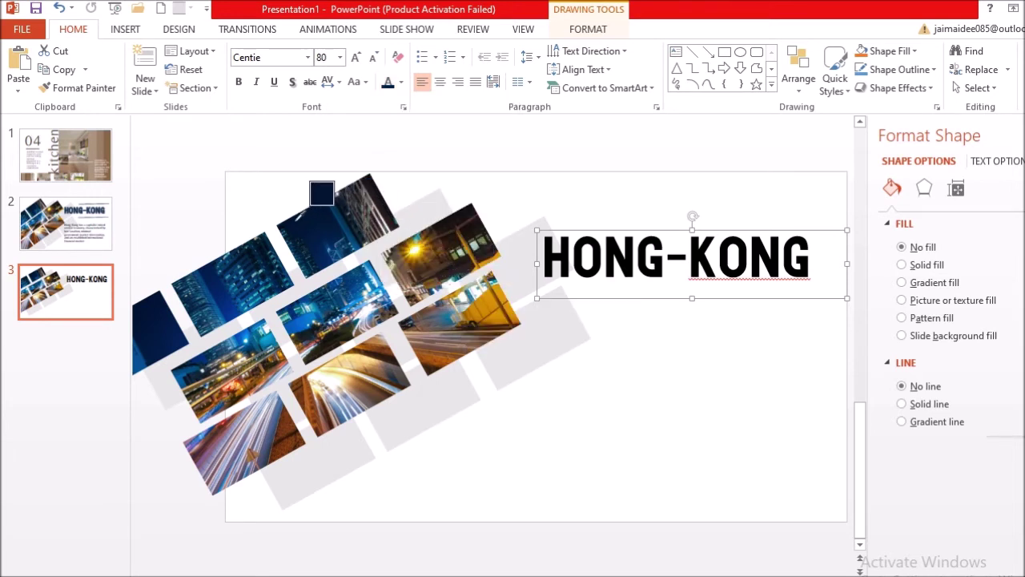
{"action": "left_click", "coordinate": [305, 230]}
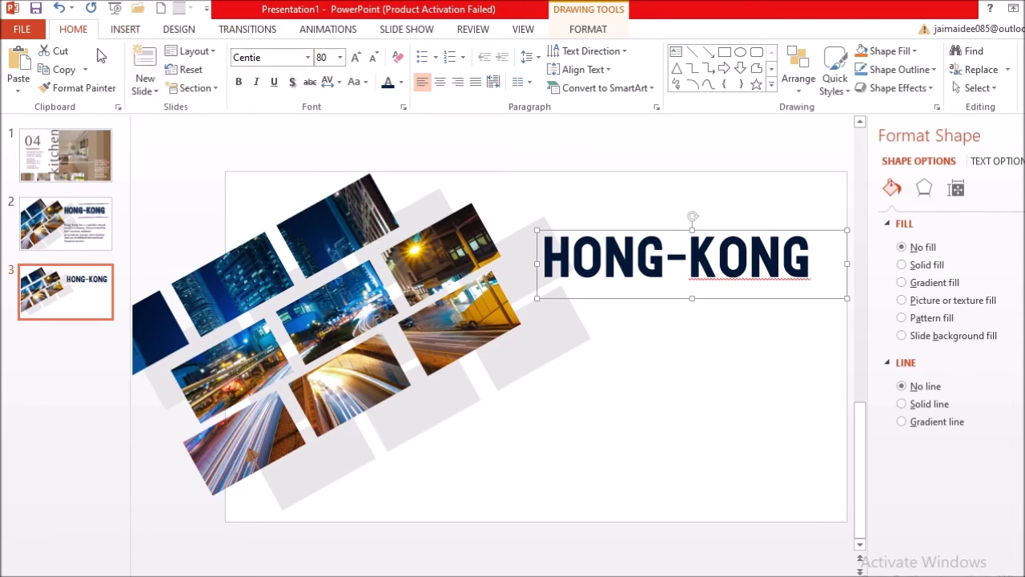
Step: Give the title an outer drop shadow from Text Effects
{"action": "left_click", "coordinate": [604, 32]}
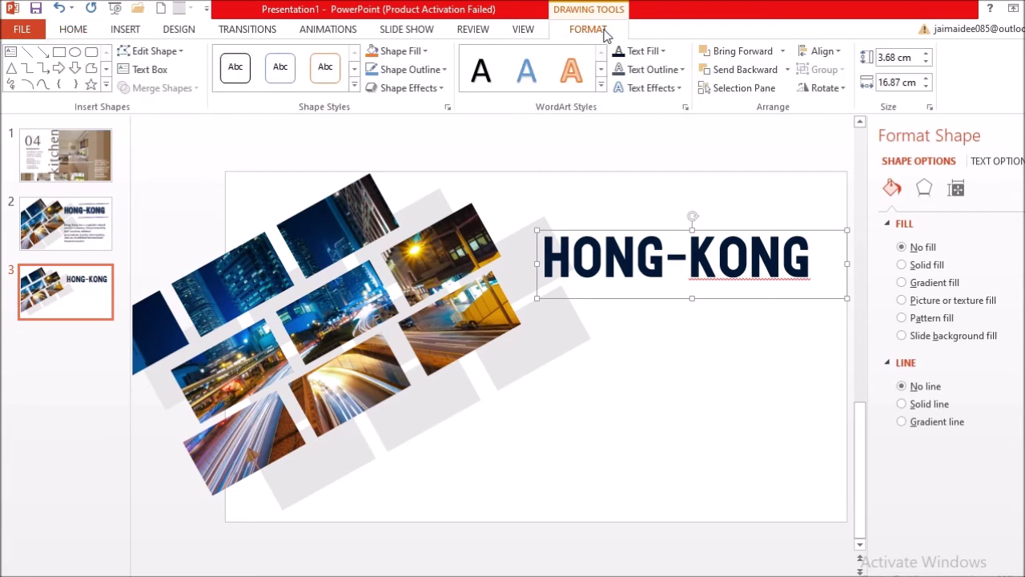
{"action": "left_click", "coordinate": [677, 88]}
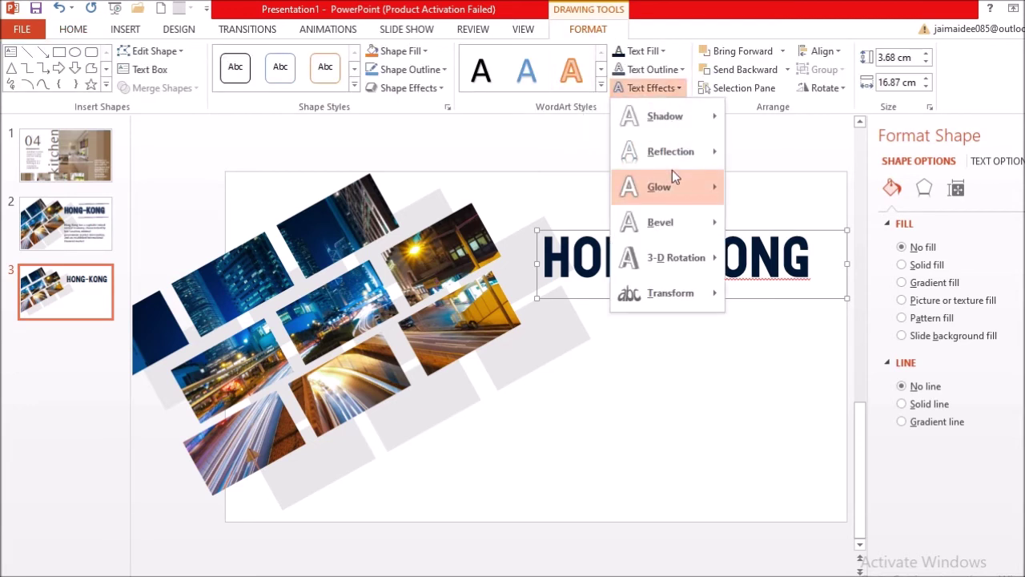
{"action": "mouse_move", "coordinate": [664, 117]}
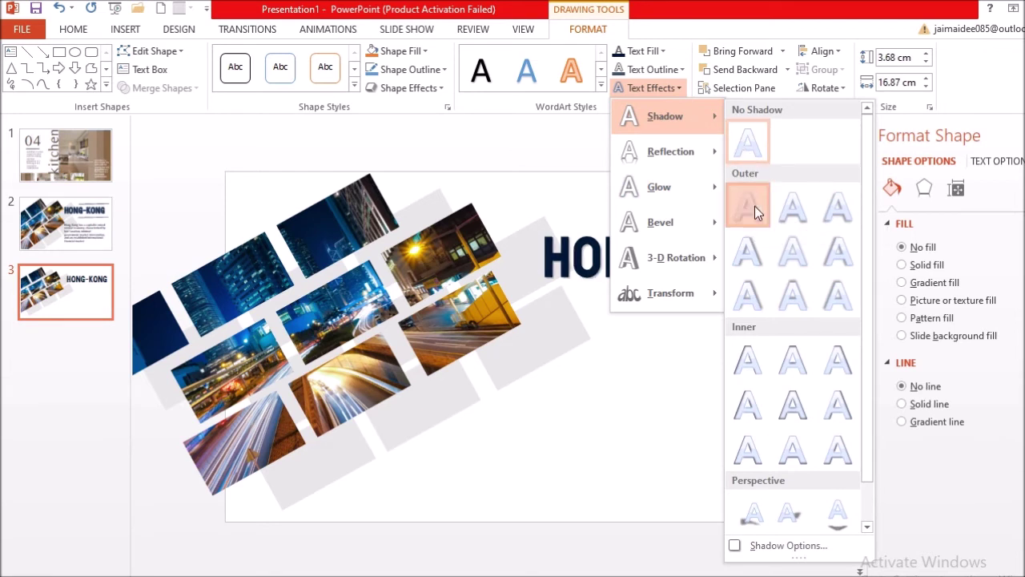
{"action": "left_click", "coordinate": [754, 205]}
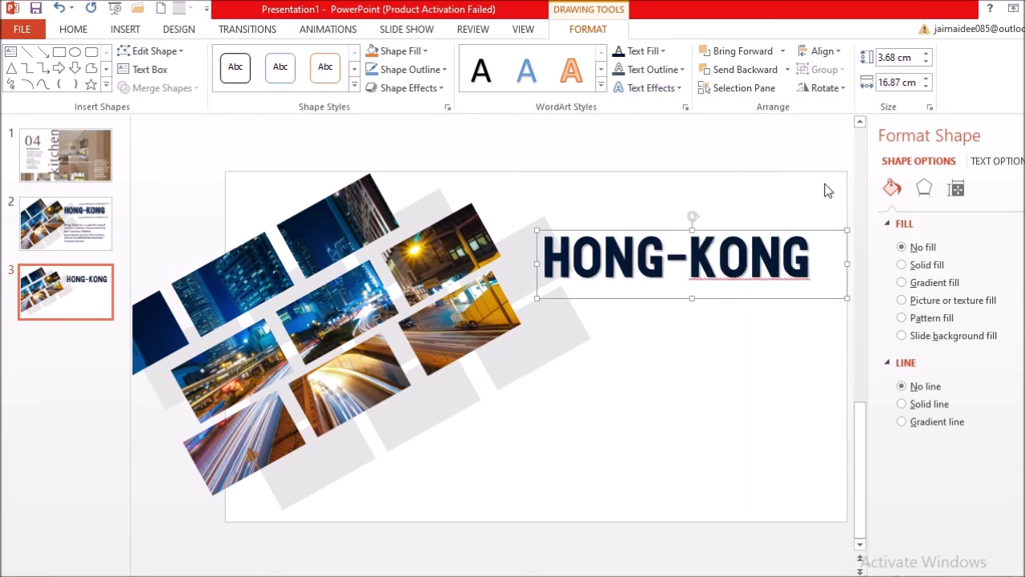
{"action": "left_click", "coordinate": [28, 54]}
Step: Draw a horizontal line above HONG-KONG and colour it the title's dark navy
{"action": "mouse_move", "coordinate": [610, 207]}
{"action": "left_mouse_down"}
{"action": "mouse_move", "coordinate": [847, 207]}
{"action": "mouse_move", "coordinate": [837, 207]}
{"action": "left_mouse_up"}
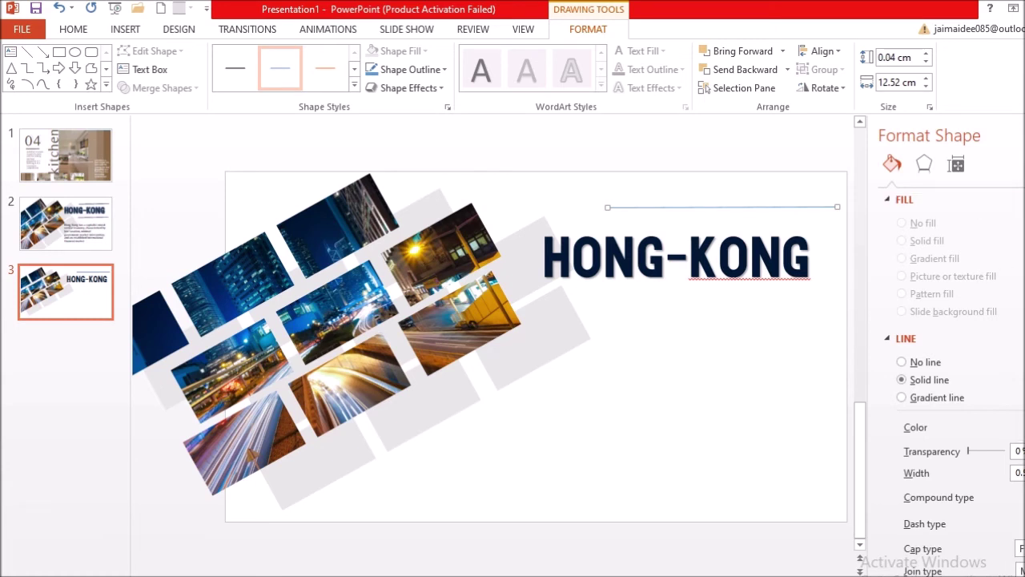
{"action": "left_click", "coordinate": [1017, 427]}
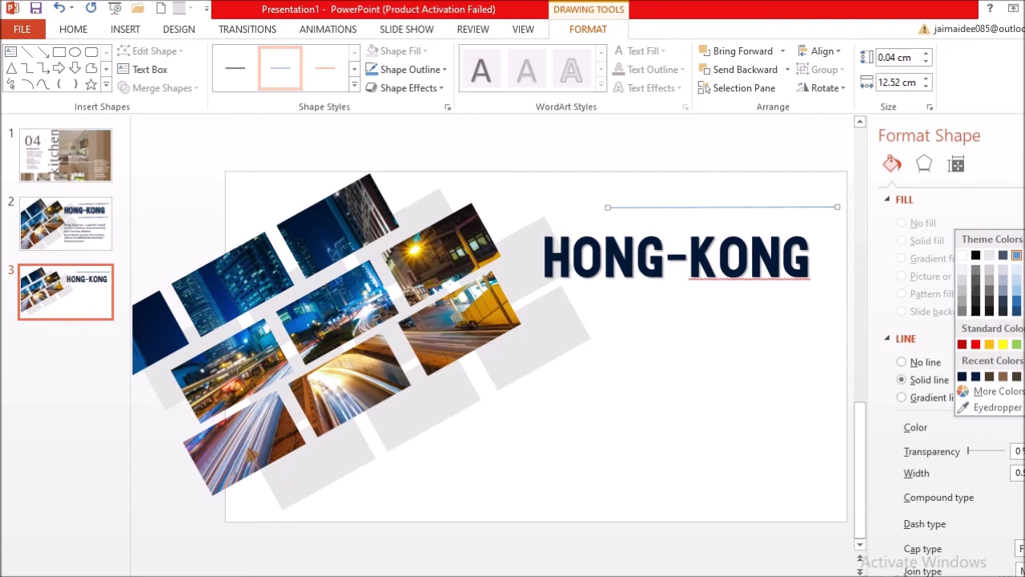
{"action": "left_click", "coordinate": [1005, 407]}
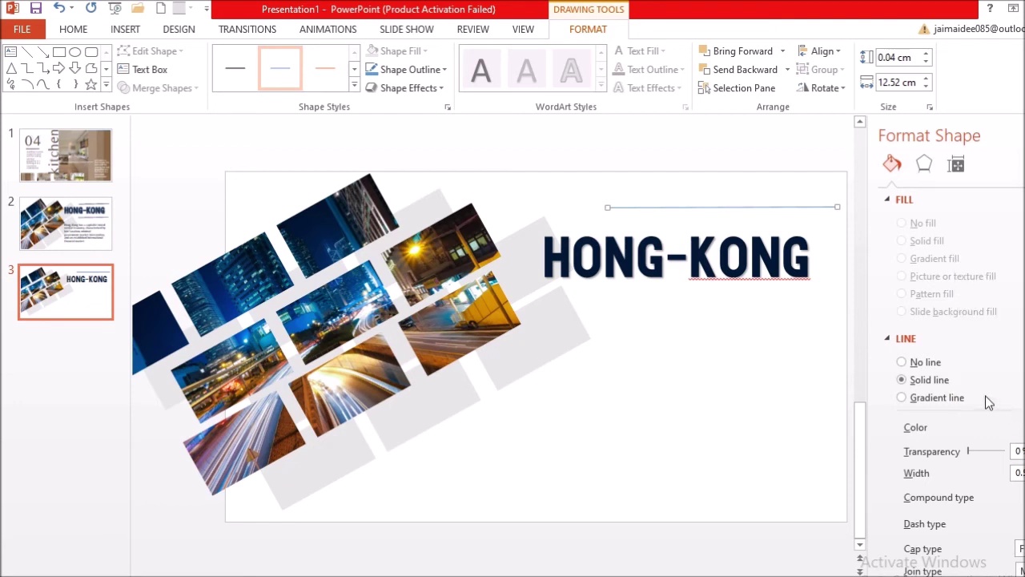
{"action": "left_click", "coordinate": [781, 269]}
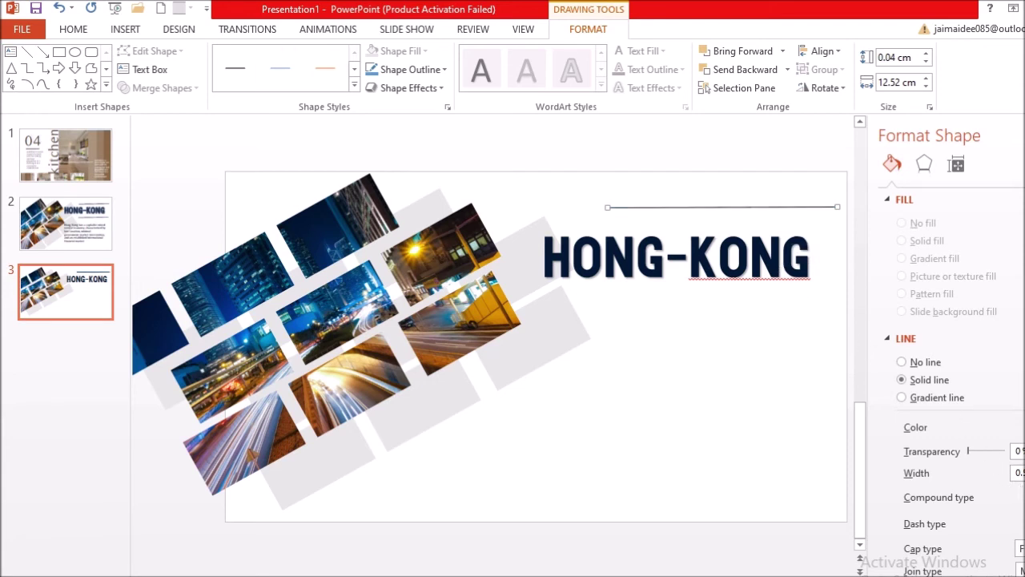
Step: Thicken the navy line to about 5 pt
{"action": "key", "text": "Up"}
{"action": "key", "text": "Up"}
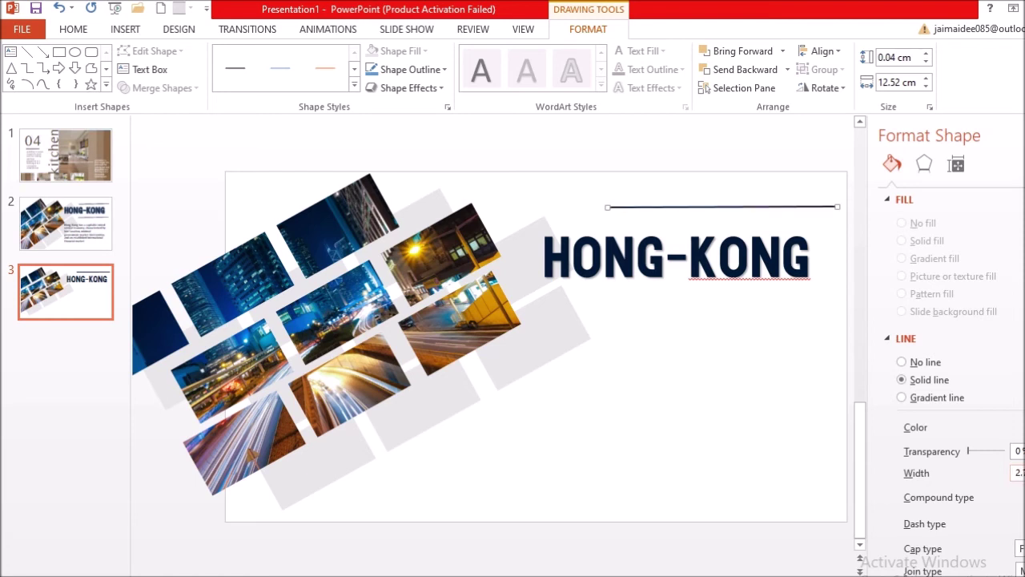
{"action": "key", "text": "Up"}
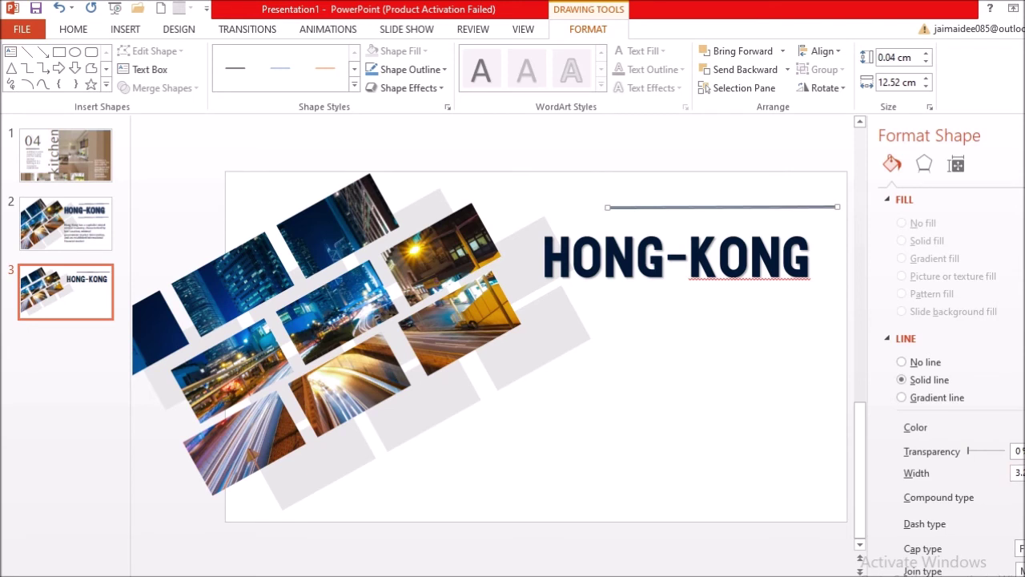
{"action": "key", "text": "Up"}
{"action": "key", "text": "Up"}
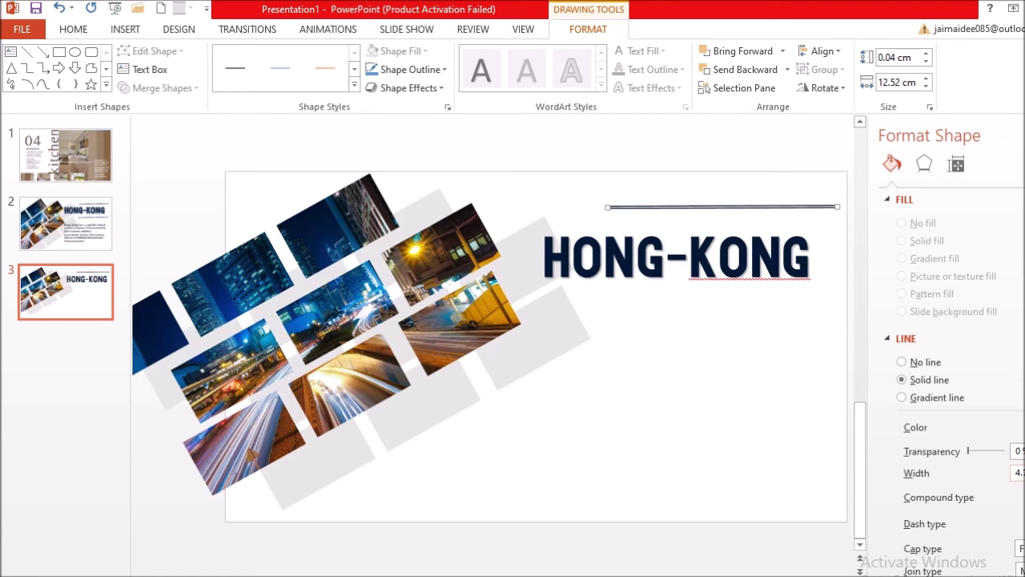
{"action": "key", "text": "Up"}
{"action": "right_click", "coordinate": [693, 211]}
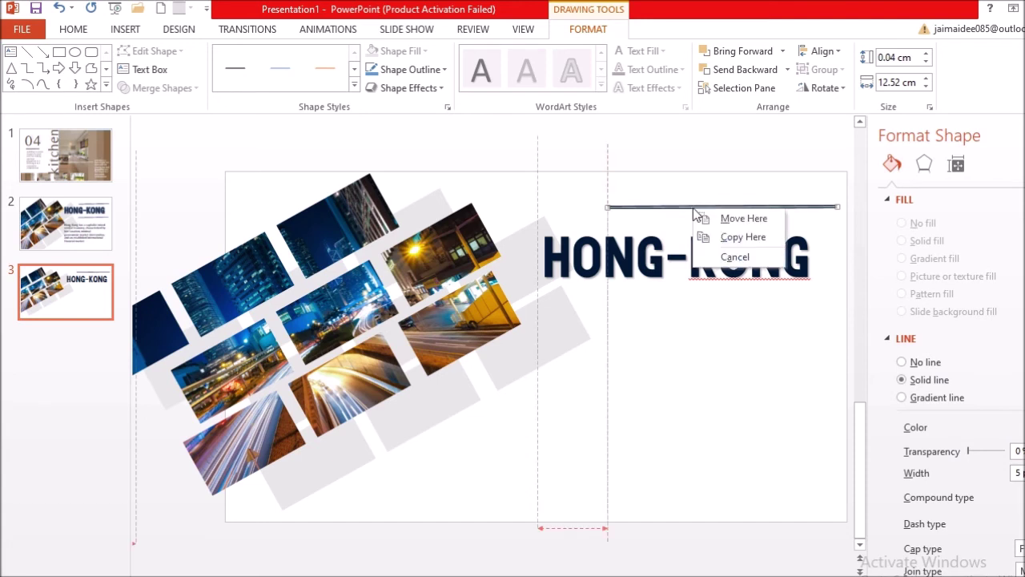
Step: Place a copy of the navy line just beneath the HONG-KONG title
{"action": "left_click", "coordinate": [742, 237]}
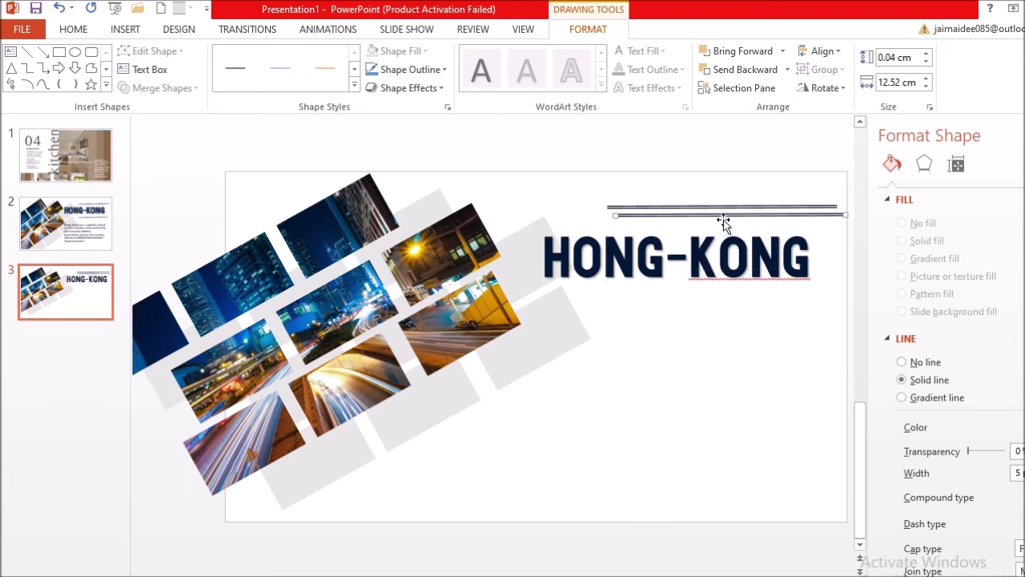
{"action": "mouse_move", "coordinate": [722, 215]}
{"action": "left_mouse_down"}
{"action": "mouse_move", "coordinate": [725, 206]}
{"action": "mouse_move", "coordinate": [732, 310]}
{"action": "left_mouse_up"}
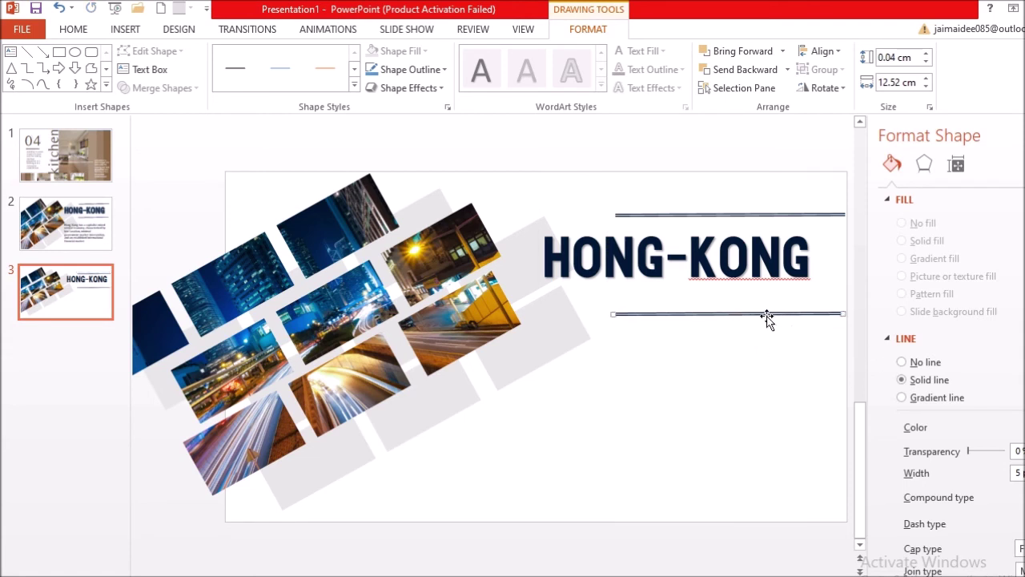
{"action": "left_click_drag", "start_coordinate": [766, 313], "coordinate": [764, 313]}
{"action": "mouse_move", "coordinate": [764, 313]}
{"action": "left_mouse_down"}
{"action": "mouse_move", "coordinate": [781, 305]}
{"action": "mouse_move", "coordinate": [772, 304]}
{"action": "left_mouse_up"}
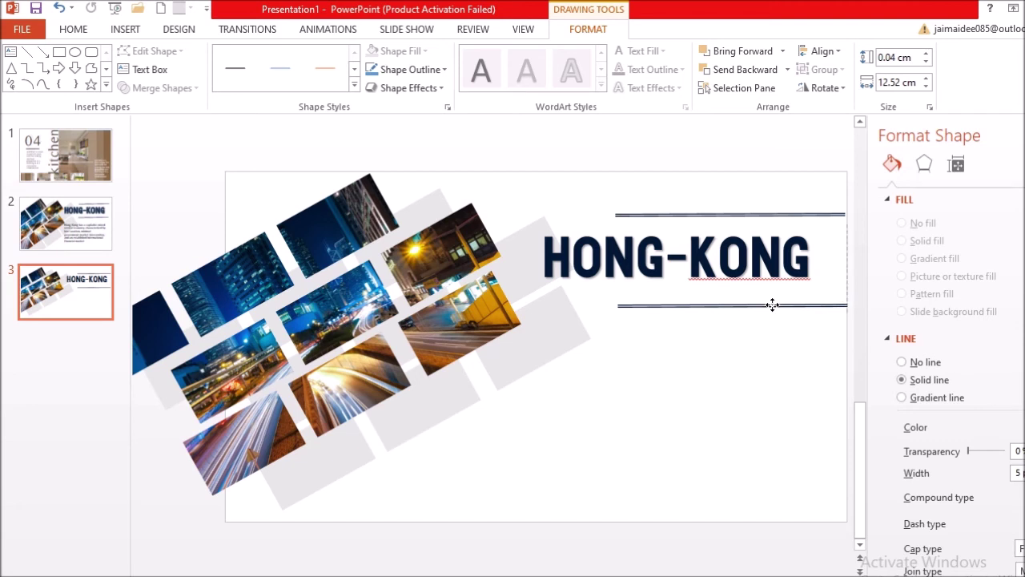
{"action": "left_click_drag", "start_coordinate": [773, 304], "coordinate": [772, 306]}
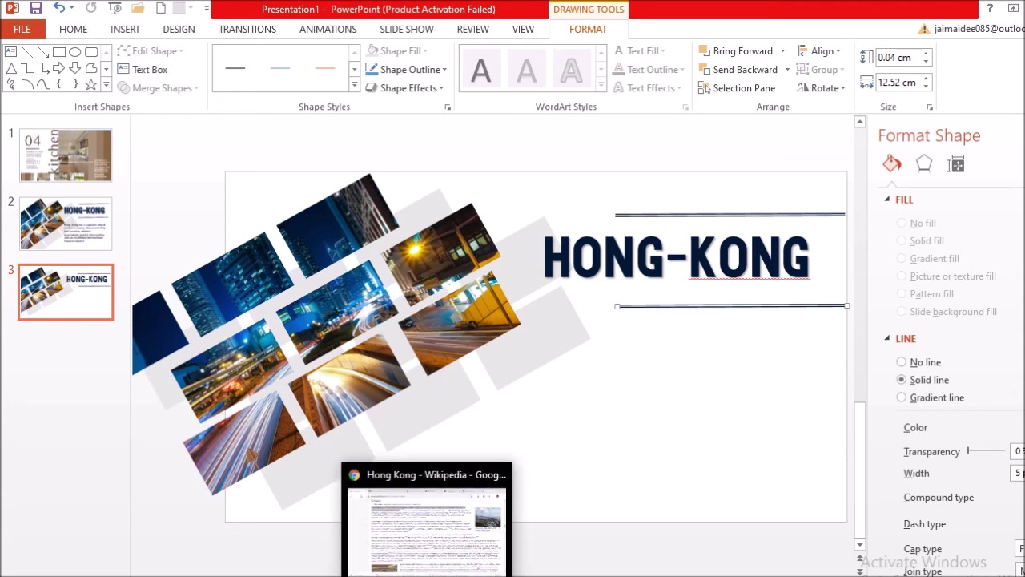
{"action": "left_click", "coordinate": [485, 551]}
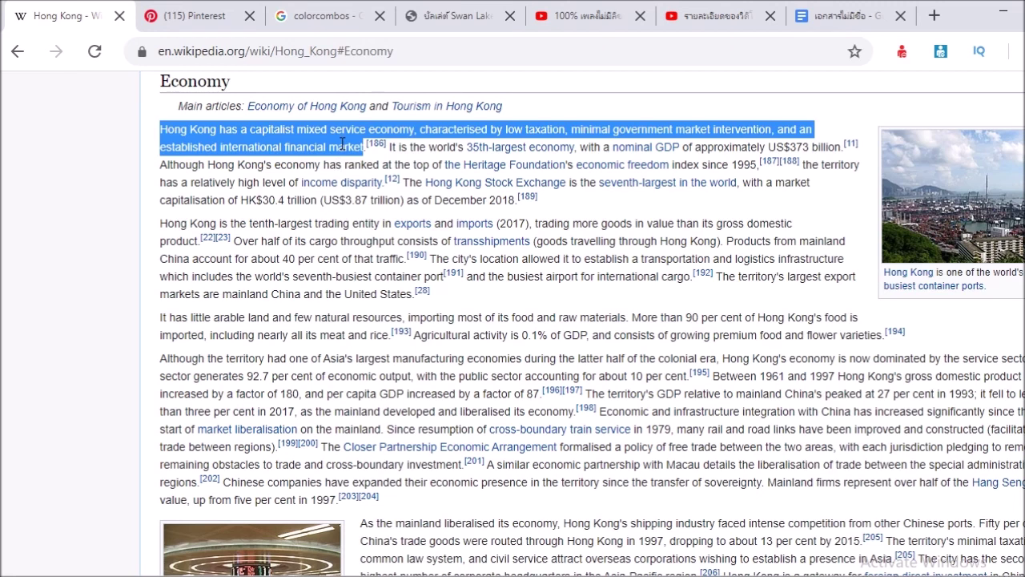
Step: Copy the selected Economy sentence from the Hong Kong Wikipedia page and go back to PowerPoint
{"action": "right_click", "coordinate": [342, 144]}
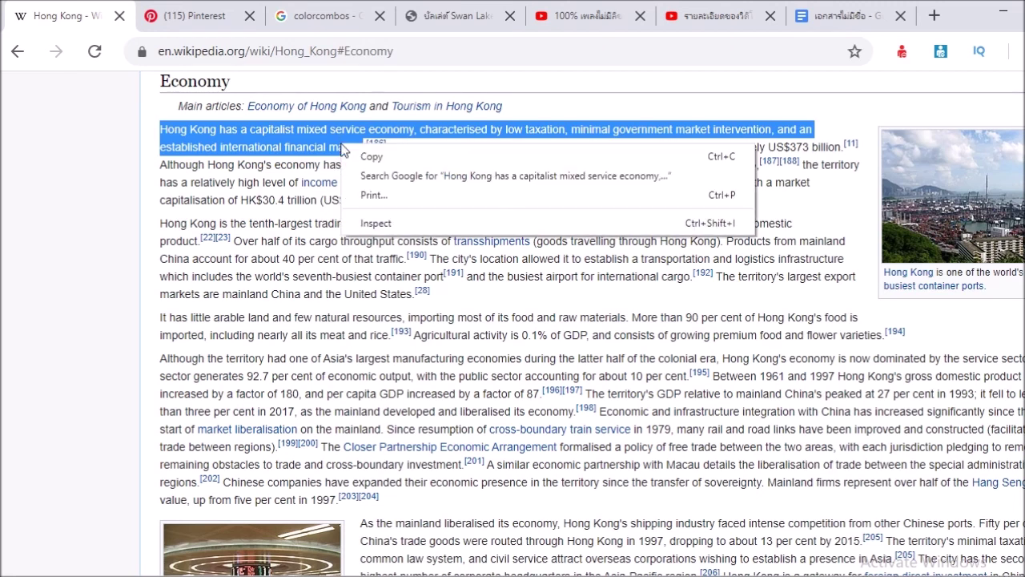
{"action": "left_click", "coordinate": [392, 157]}
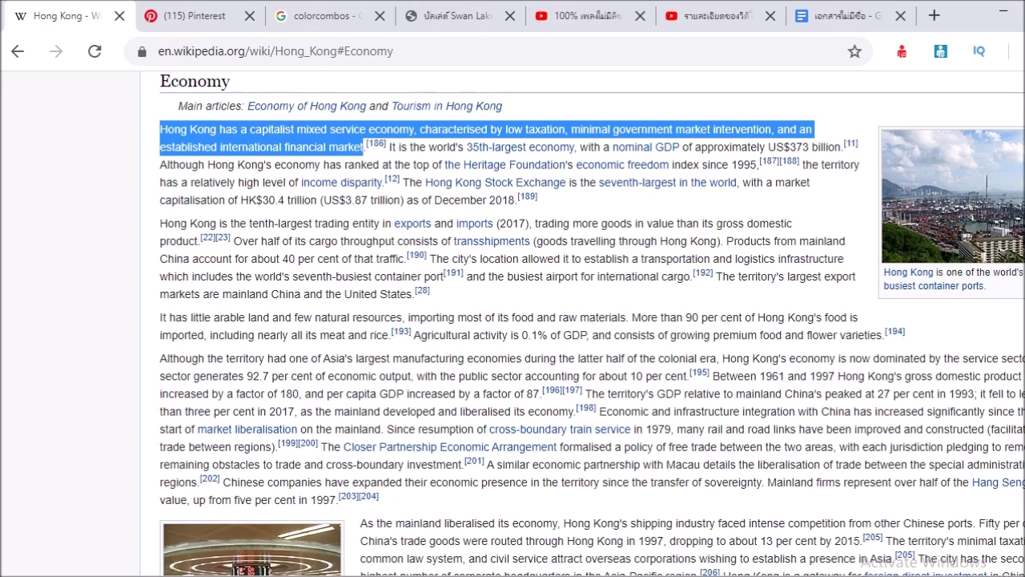
{"action": "left_click", "coordinate": [544, 477]}
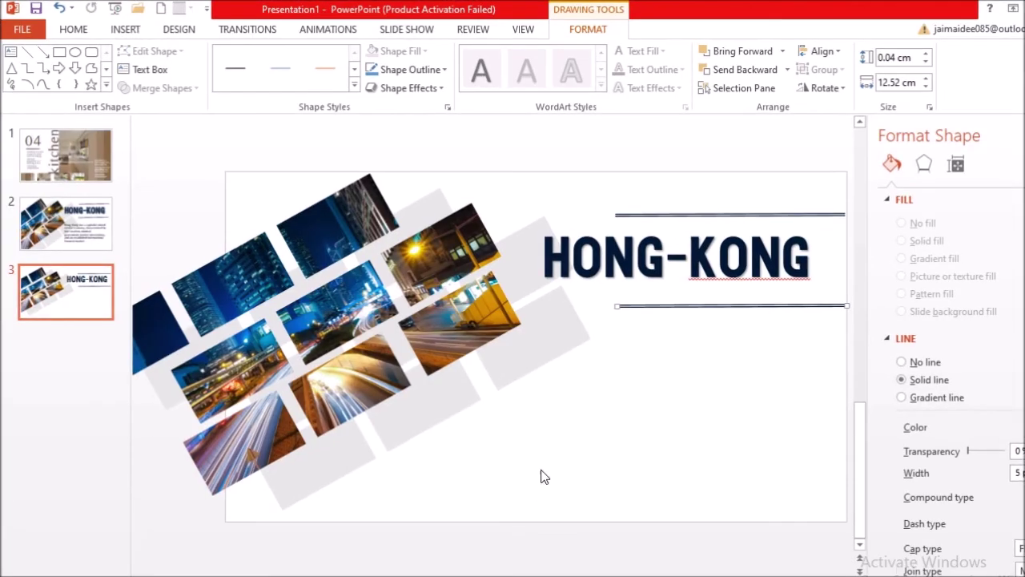
Step: Paste the Economy sentence with Keep Text Only and narrow its box so the text rewraps
{"action": "right_click", "coordinate": [589, 405]}
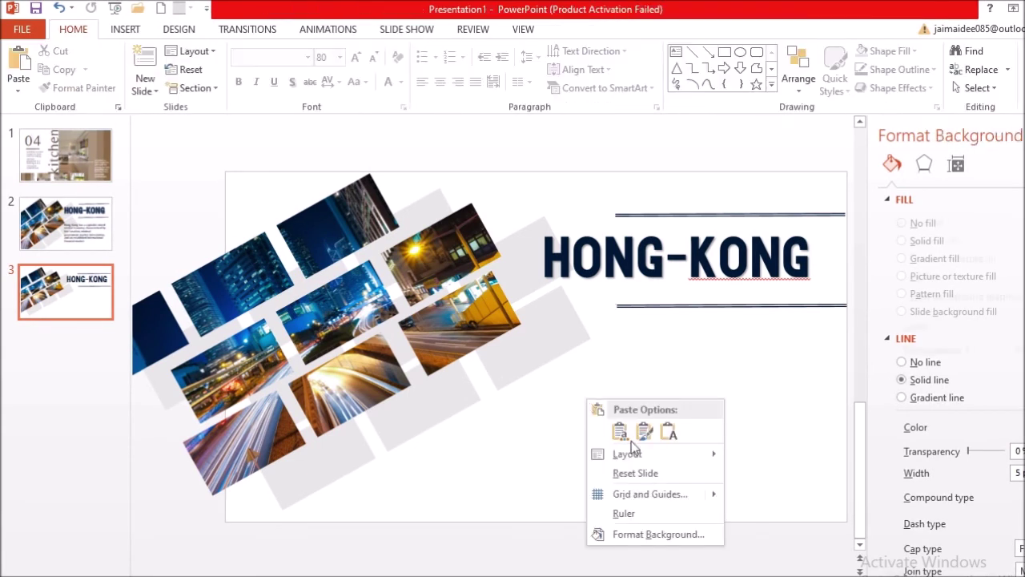
{"action": "left_click", "coordinate": [672, 432]}
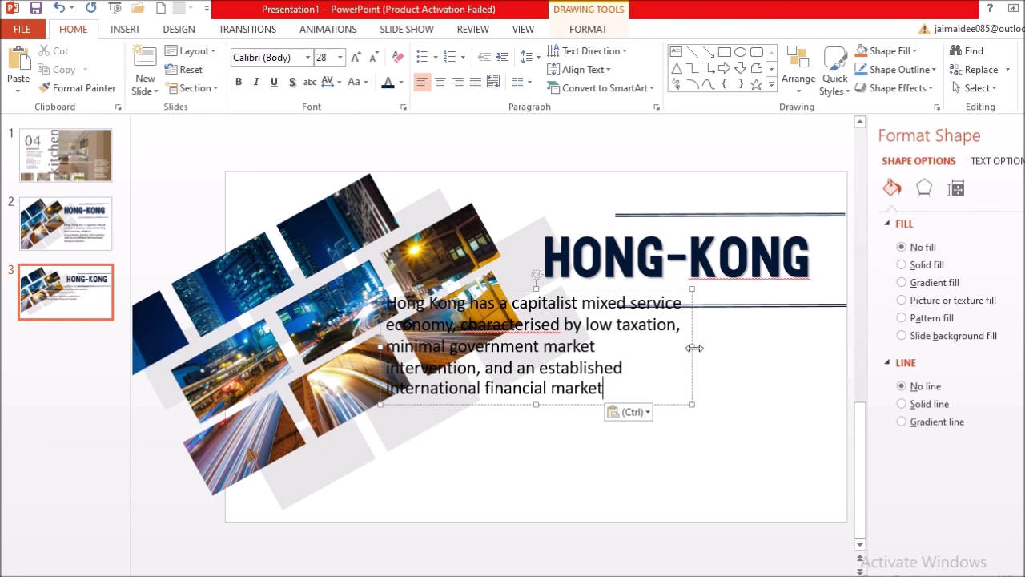
{"action": "left_click_drag", "start_coordinate": [694, 348], "coordinate": [618, 329]}
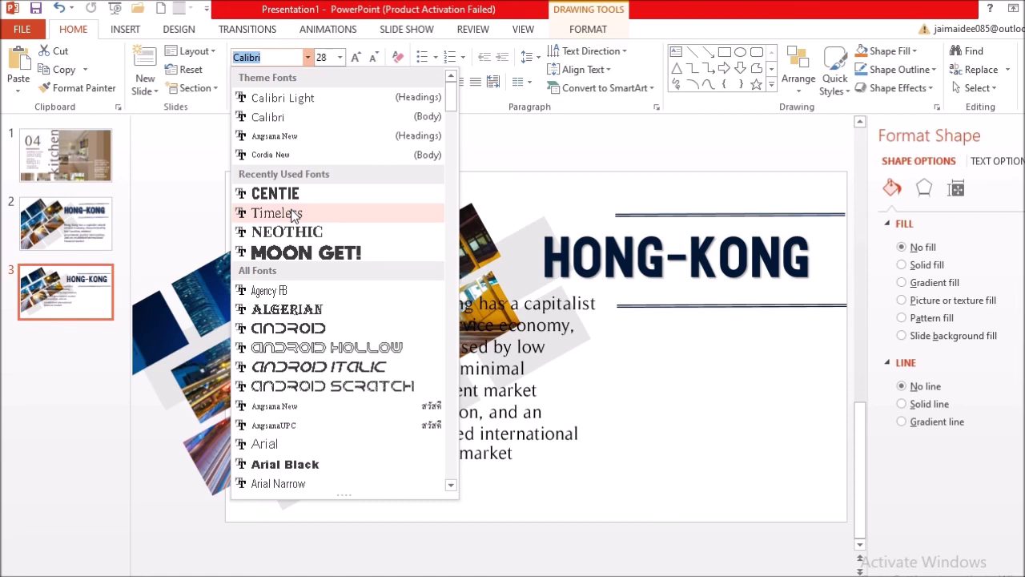
Step: Set the economy sentence to bold Timeless, coloured with the HONG-KONG title's sampled navy
{"action": "left_click", "coordinate": [293, 214]}
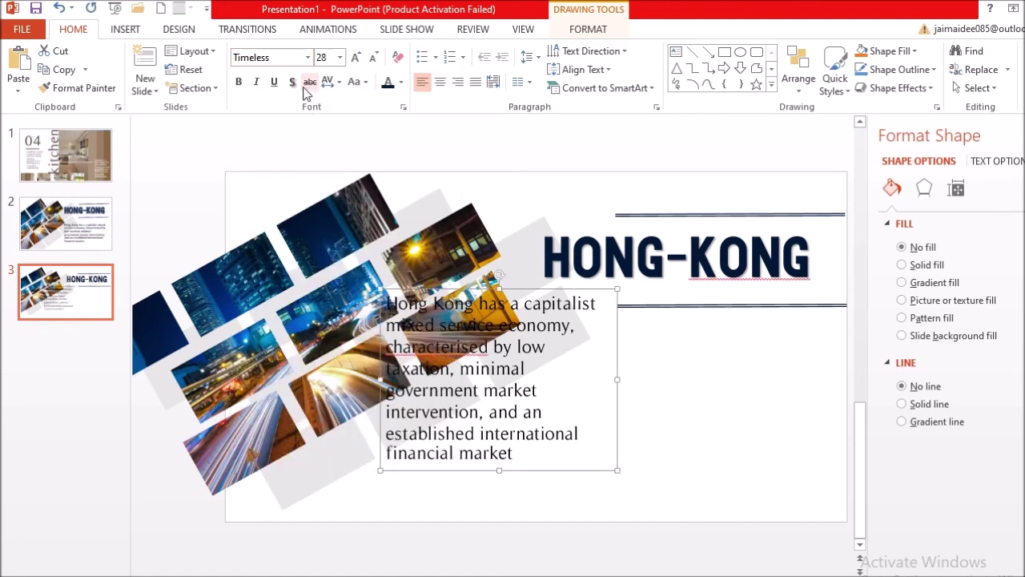
{"action": "left_click", "coordinate": [246, 82]}
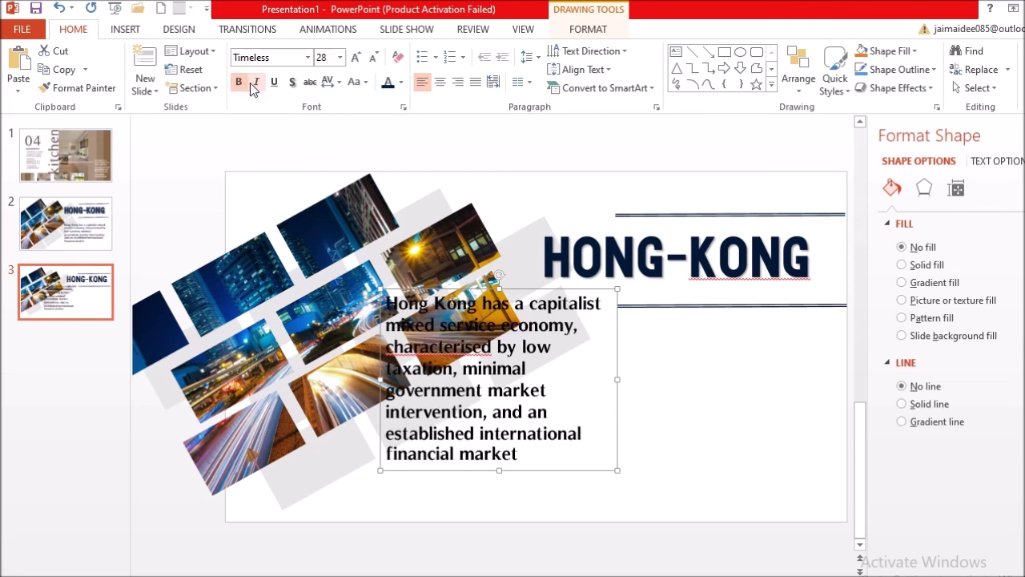
{"action": "left_click", "coordinate": [400, 84]}
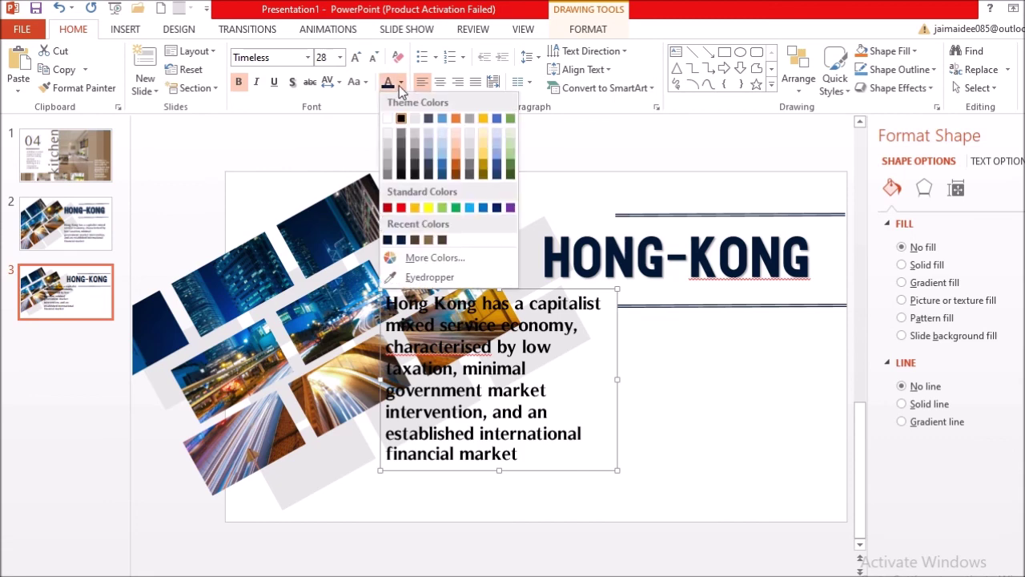
{"action": "left_click", "coordinate": [439, 280]}
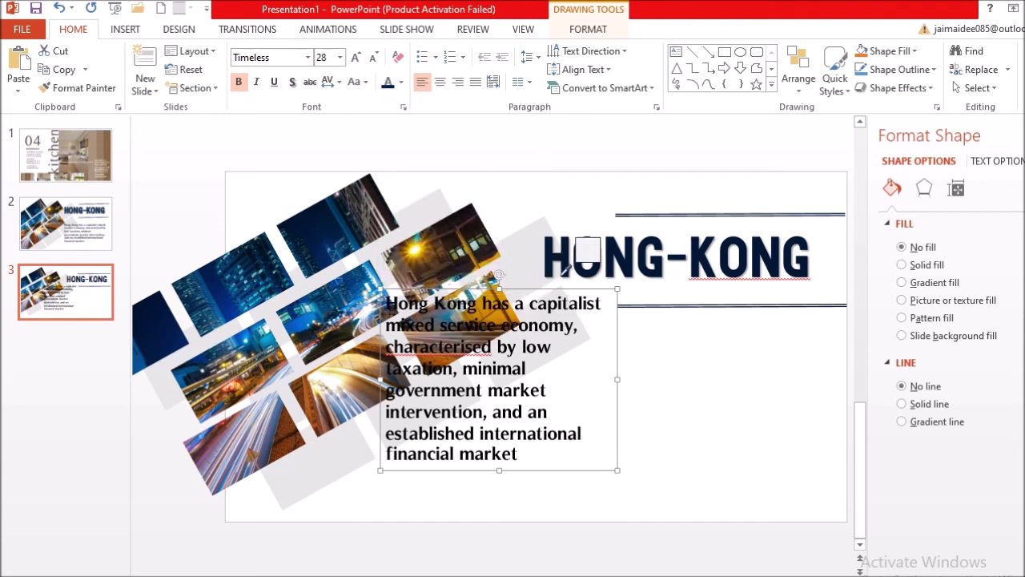
{"action": "left_click", "coordinate": [550, 257]}
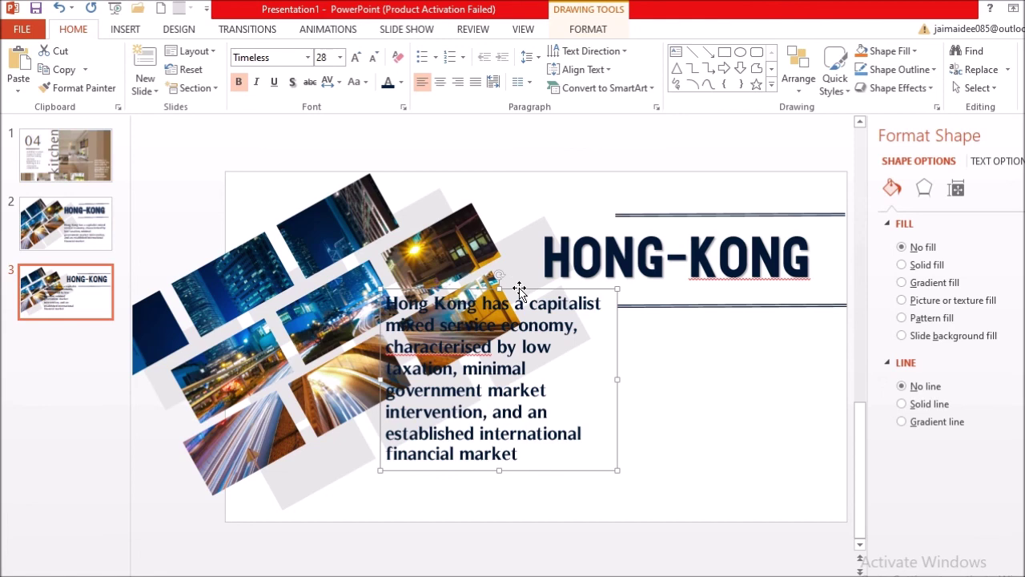
Step: Move the navy paragraph to the right of the collage, directly beneath the lower double line
{"action": "mouse_move", "coordinate": [519, 289]}
{"action": "left_mouse_down"}
{"action": "mouse_move", "coordinate": [634, 343]}
{"action": "mouse_move", "coordinate": [677, 333]}
{"action": "left_mouse_up"}
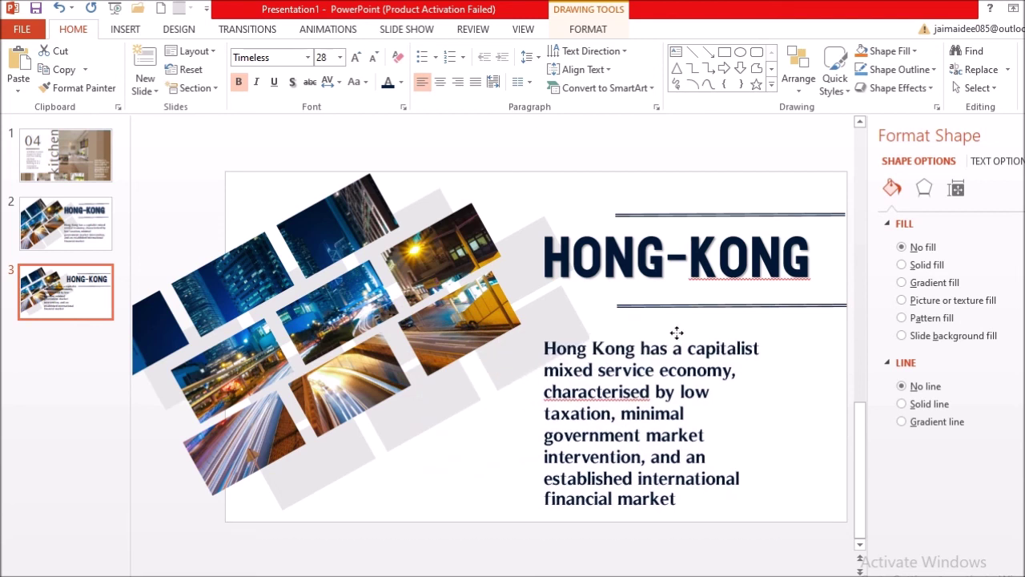
{"action": "left_click_drag", "start_coordinate": [677, 332], "coordinate": [679, 327]}
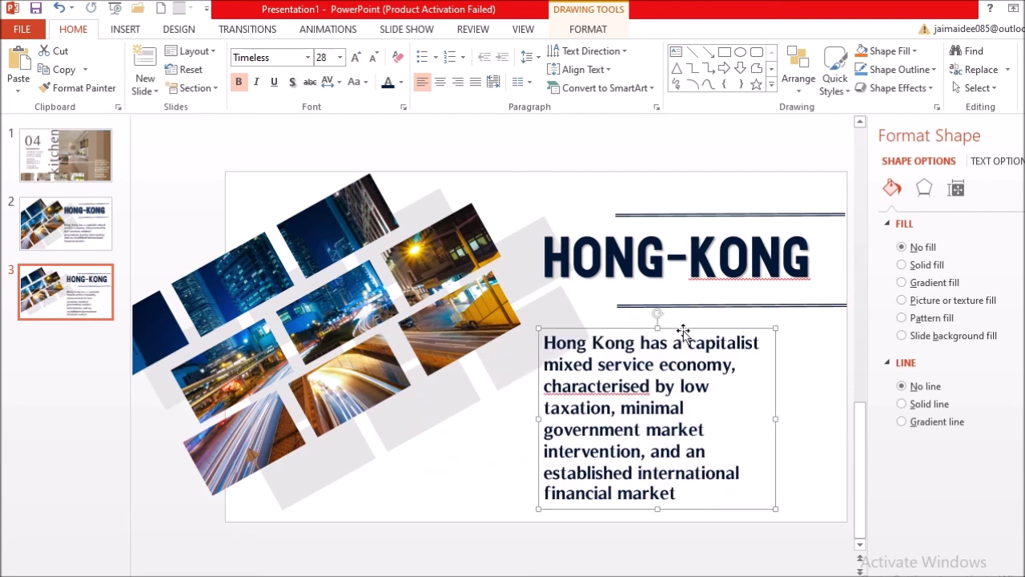